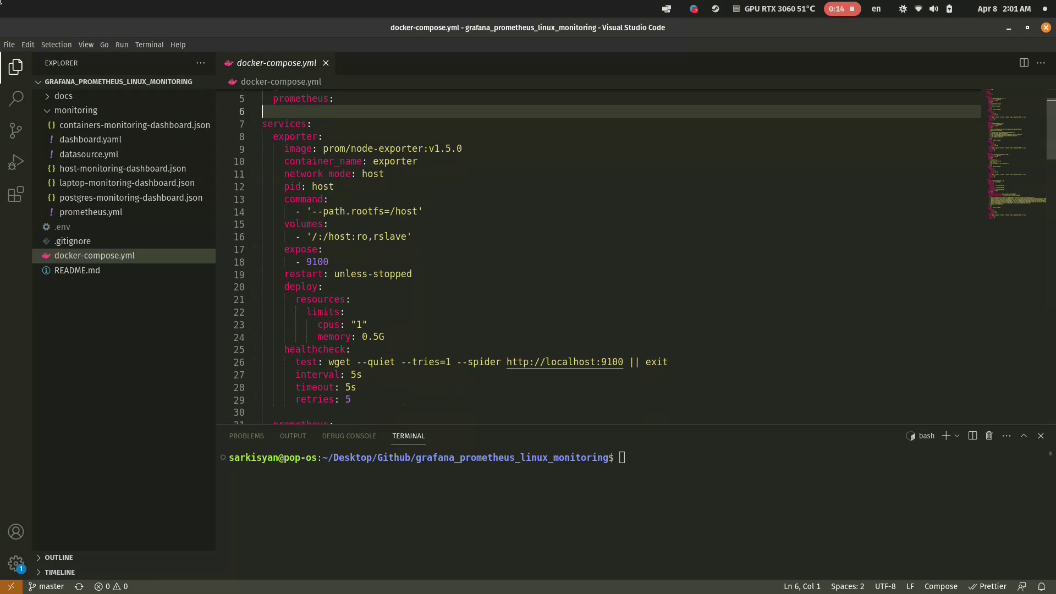
Check the node-exporter, Prometheus, cadvisor and grafana/grafana image names in docker-compose.yml.
drag(323, 148, 424, 148)
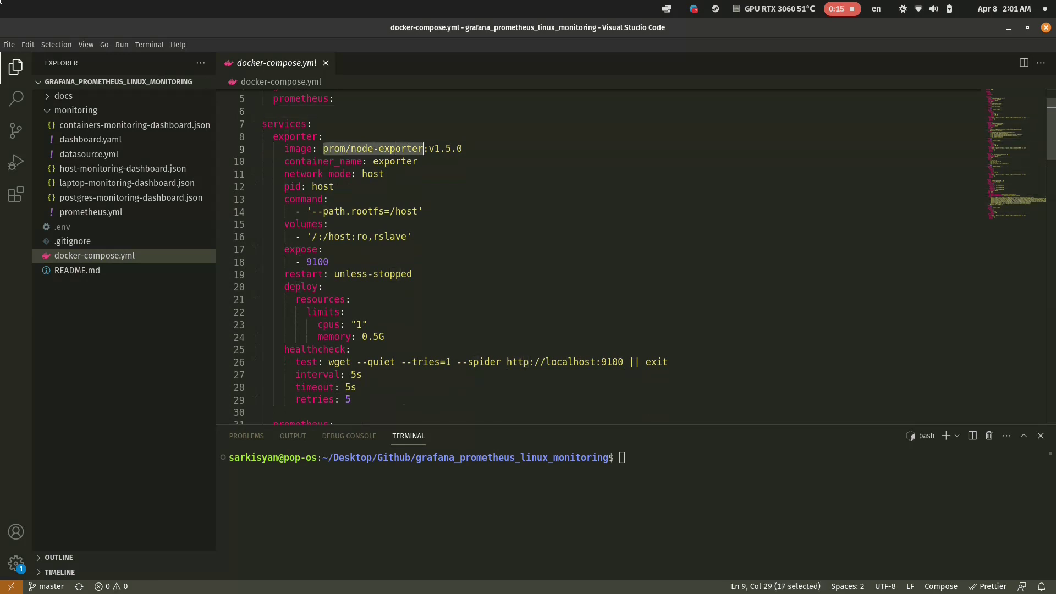
scroll(638, 256, down, 5)
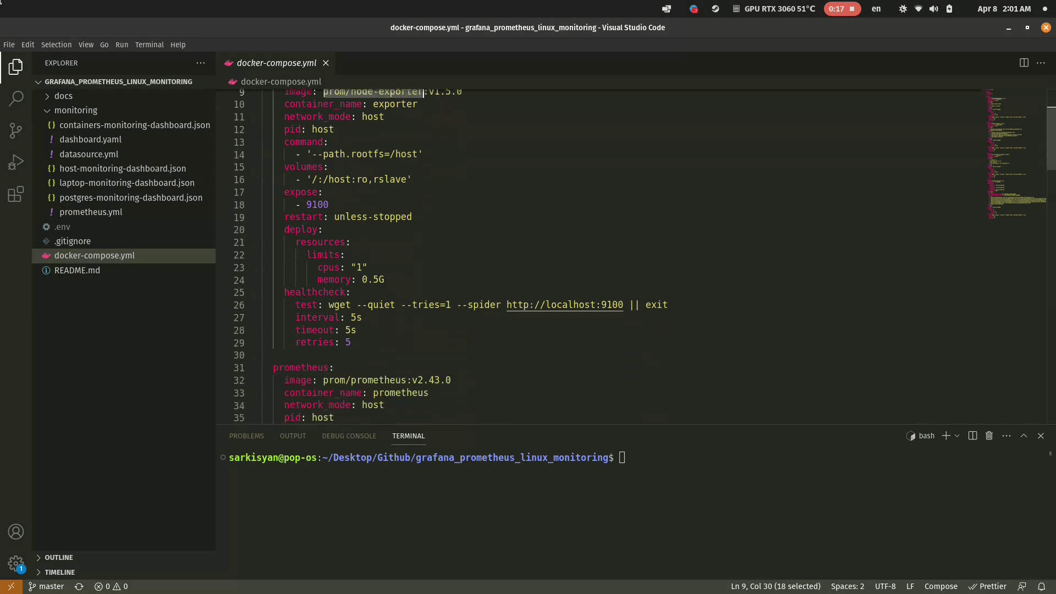
scroll(605, 256, down, 3)
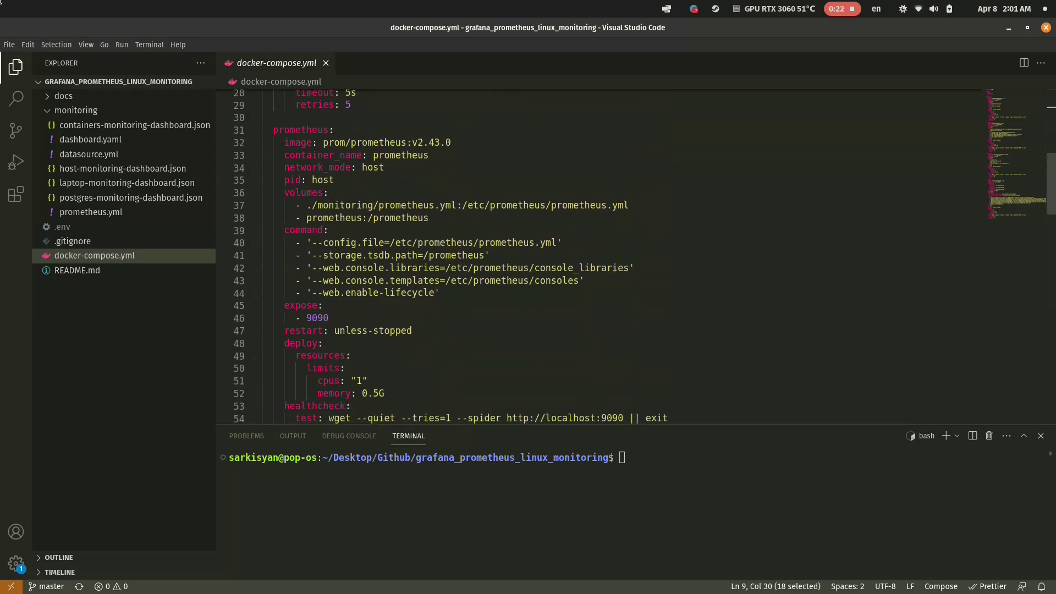
drag(323, 142, 418, 142)
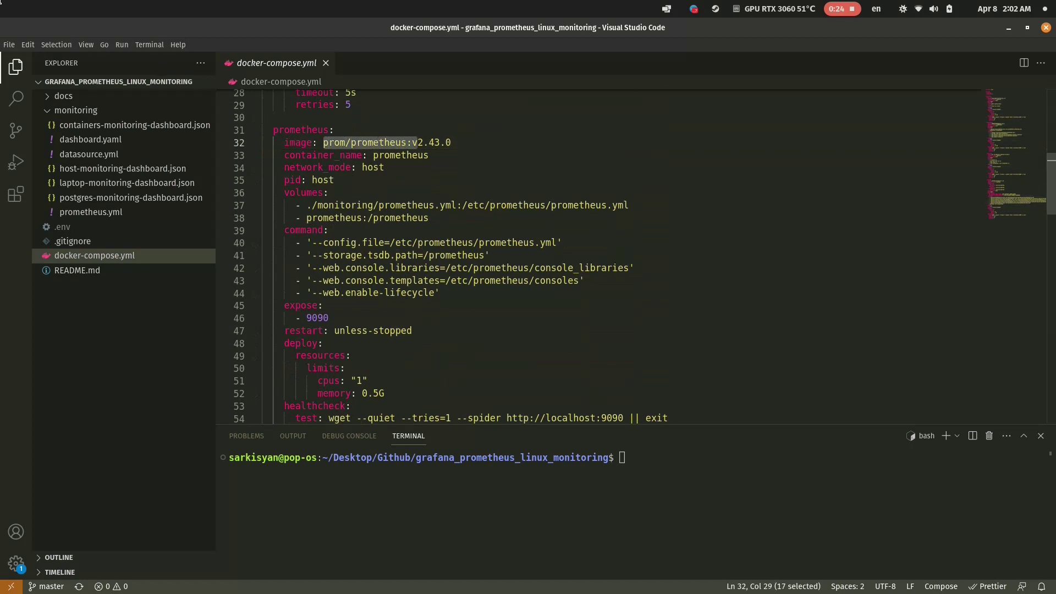
scroll(638, 256, down, 7)
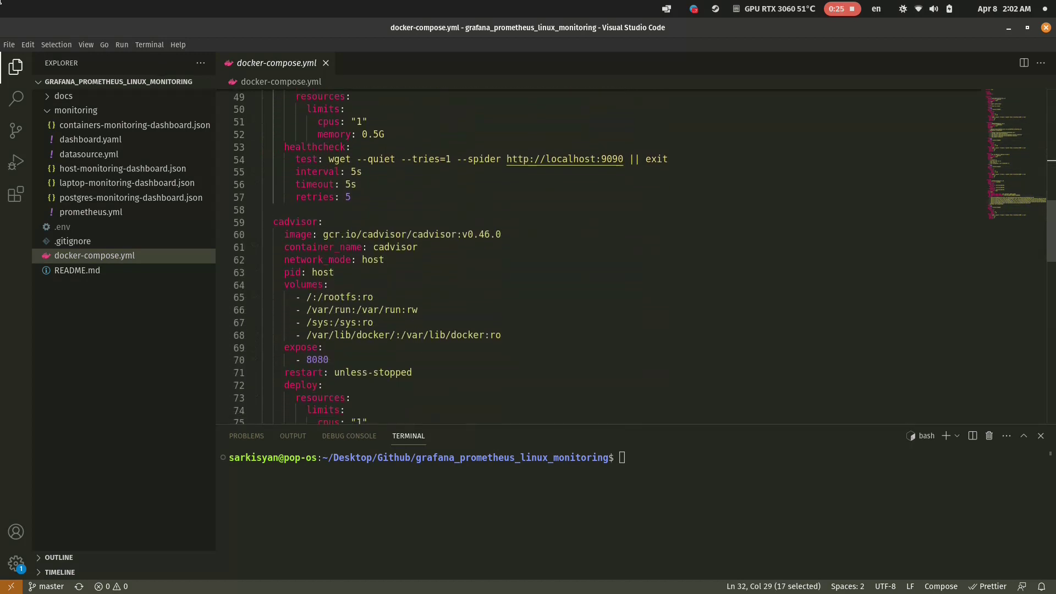
scroll(638, 256, down, 1)
drag(323, 213, 413, 213)
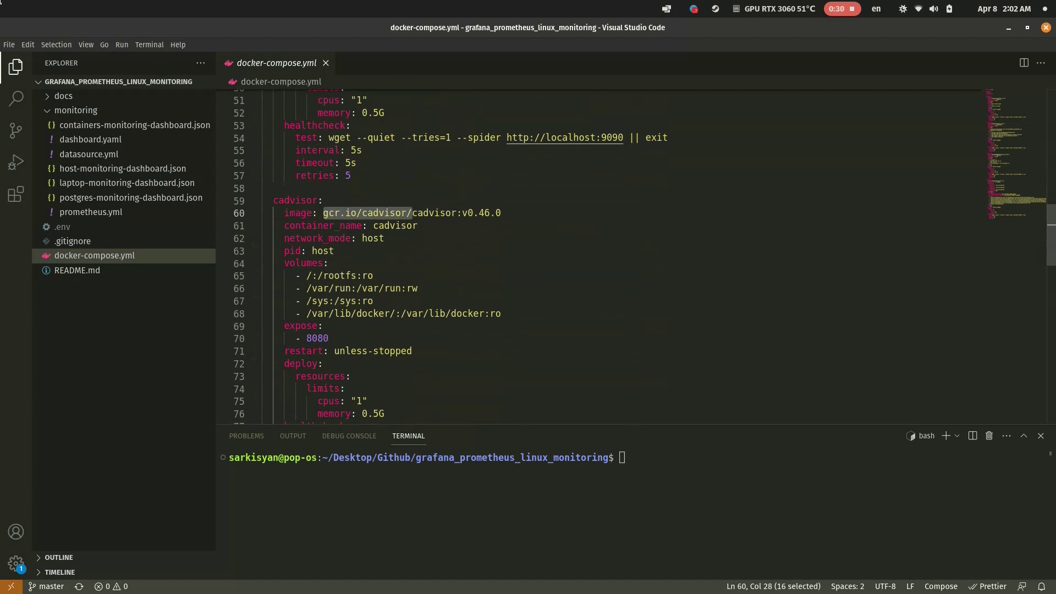
scroll(638, 256, down, 3)
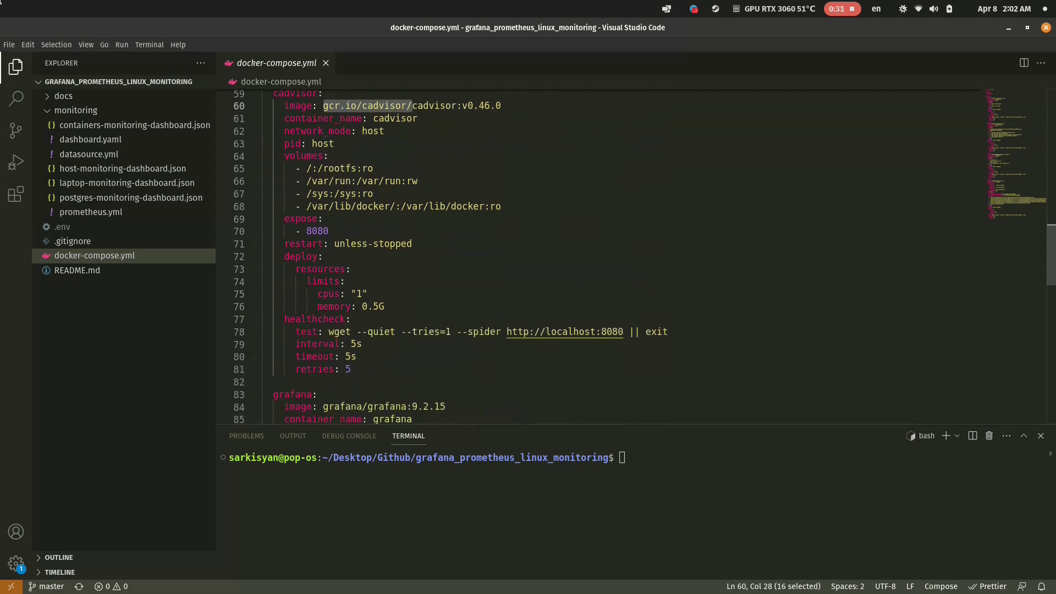
scroll(638, 255, down, 5)
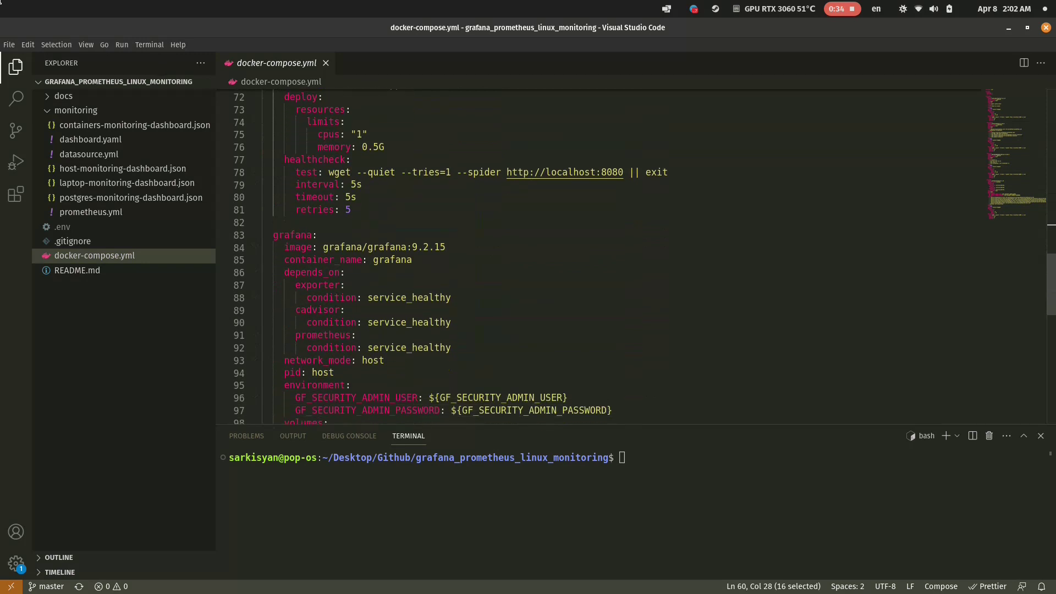
drag(323, 247, 407, 247)
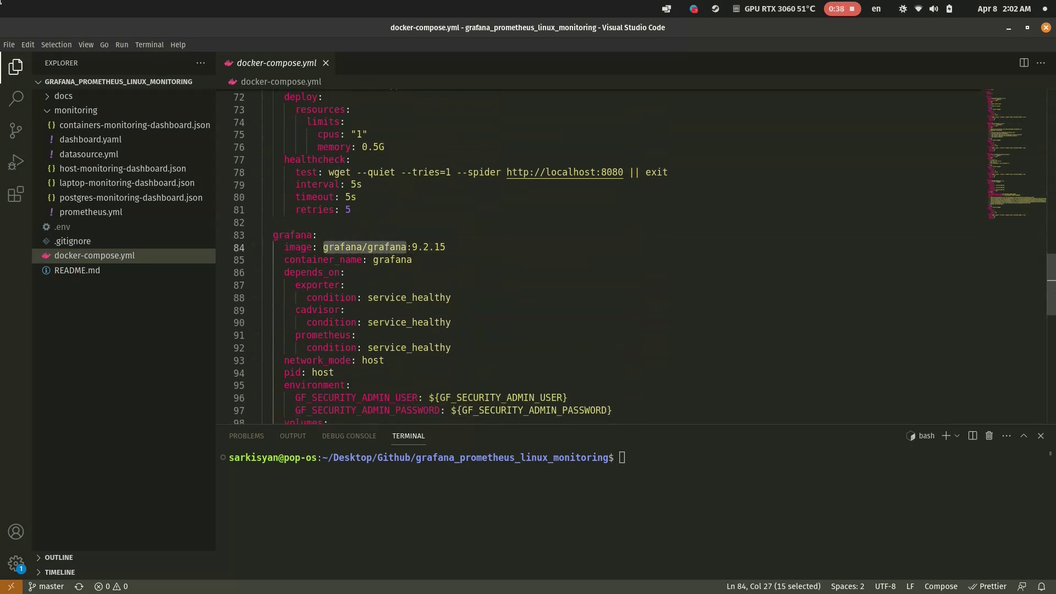
click(451, 323)
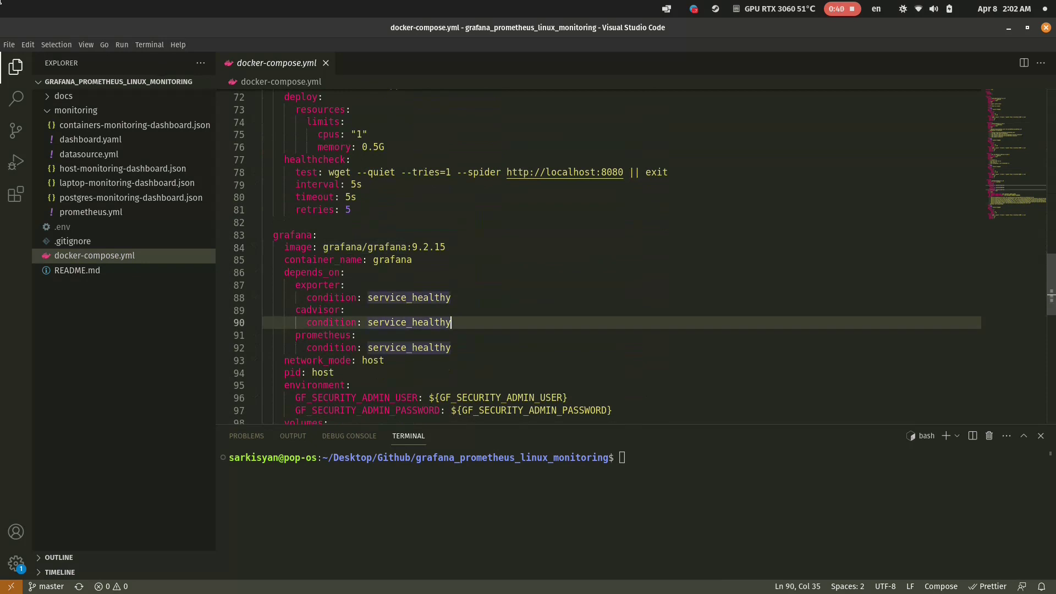
Look over the node-exporter service settings in docker-compose.yml.
scroll(607, 256, up, 1)
scroll(608, 256, up, 15)
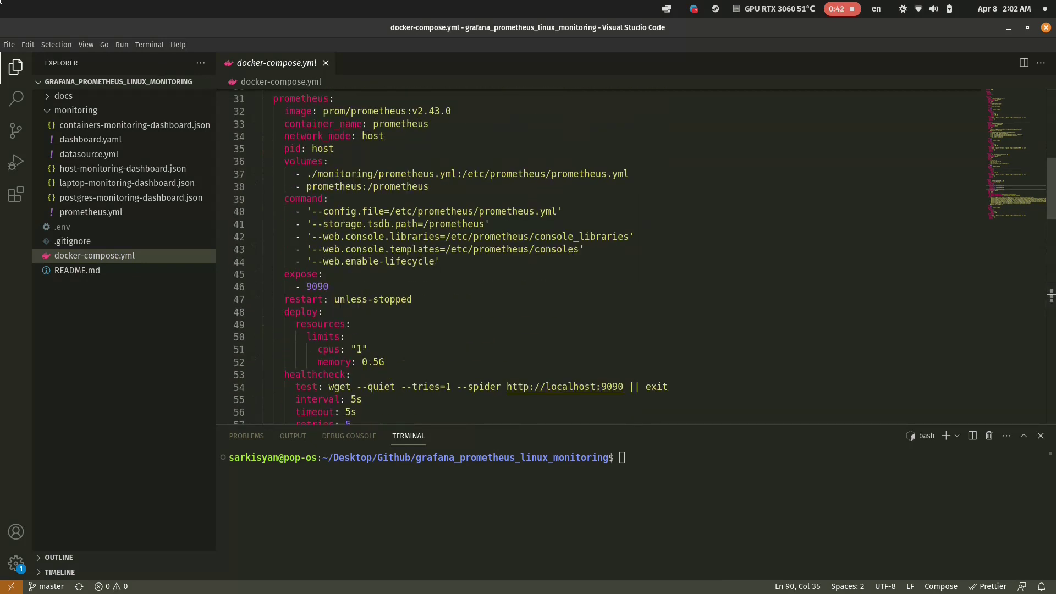
scroll(607, 256, up, 5)
scroll(607, 257, down, 2)
drag(285, 153, 325, 228)
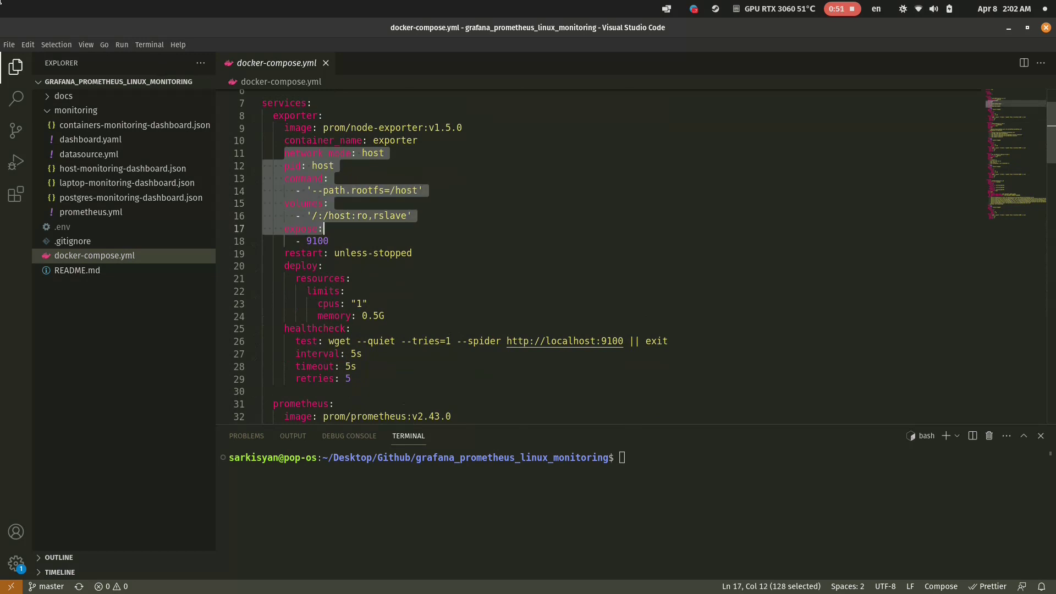
key(Down)
key(Down)
key(Down)
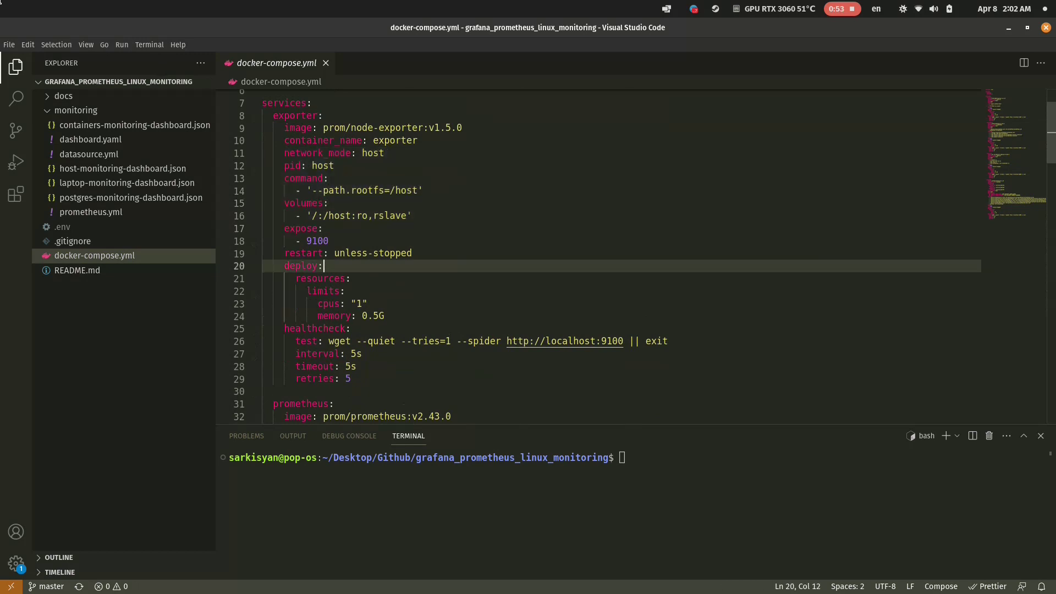
Check the Prometheus config-file flag, the prometheus.yml volume mount and the Docker directory mount on line 68.
scroll(608, 256, down, 7)
drag(296, 234, 562, 233)
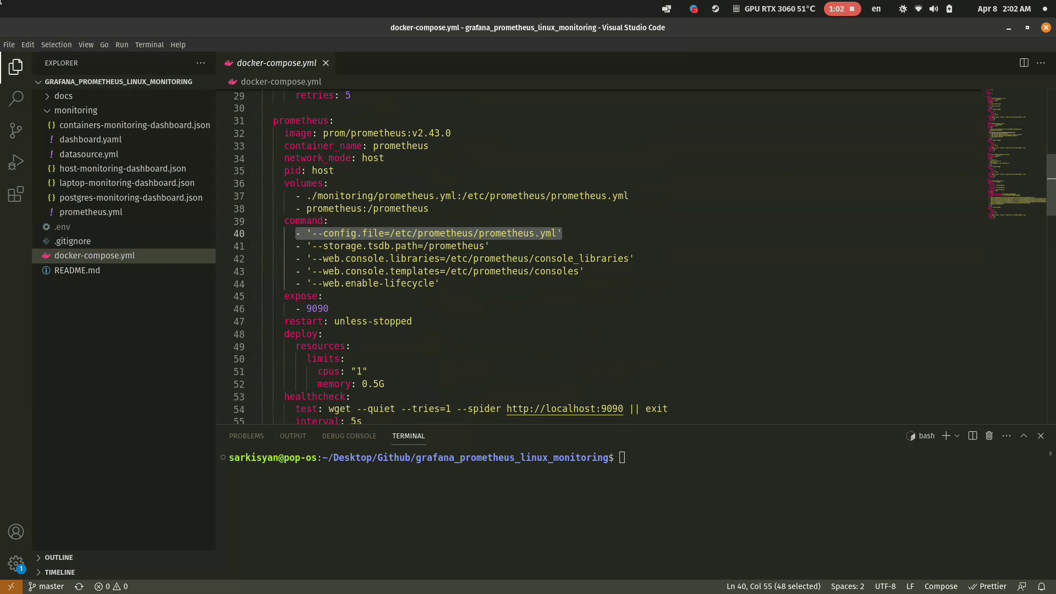
drag(295, 196, 630, 196)
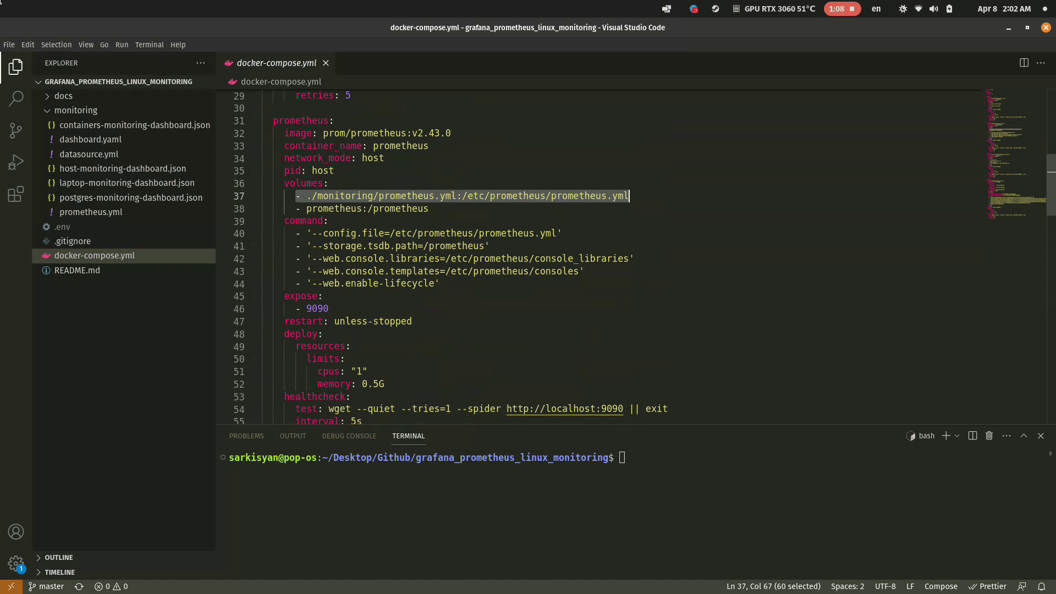
scroll(607, 257, down, 8)
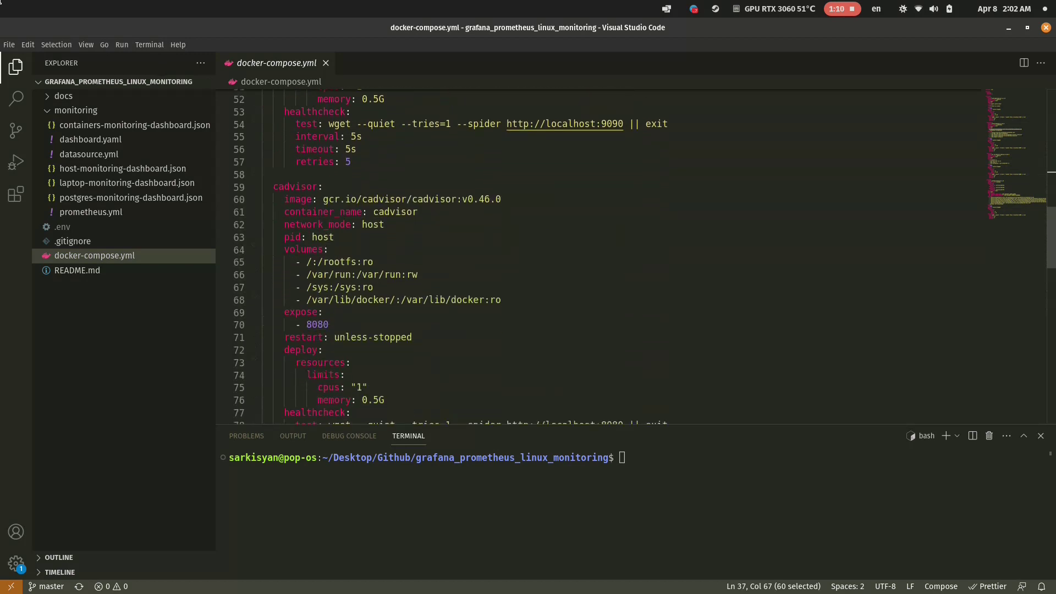
scroll(608, 257, down, 1)
drag(296, 259, 502, 258)
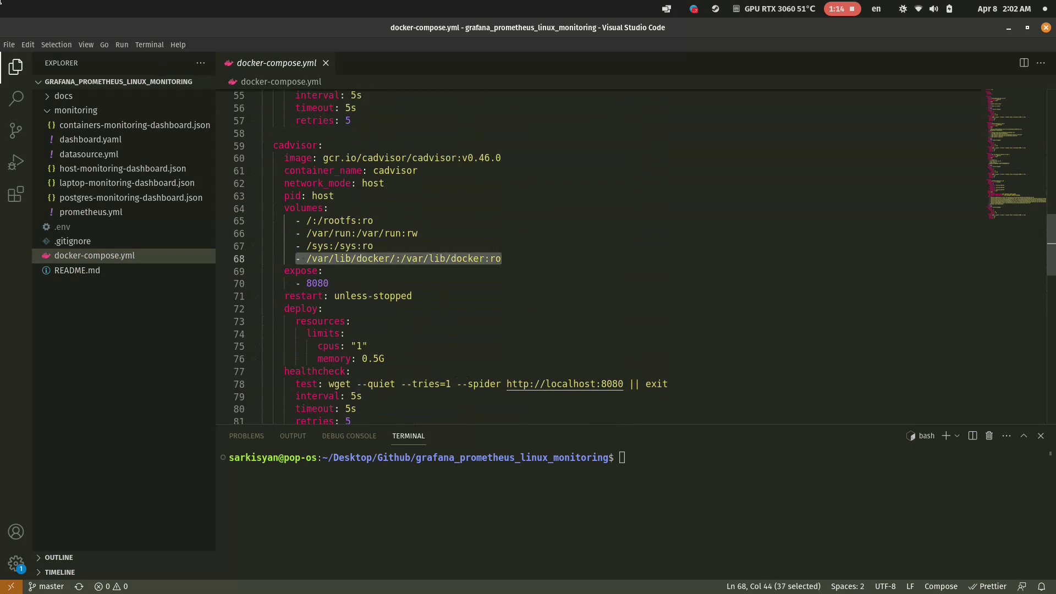
key(Escape)
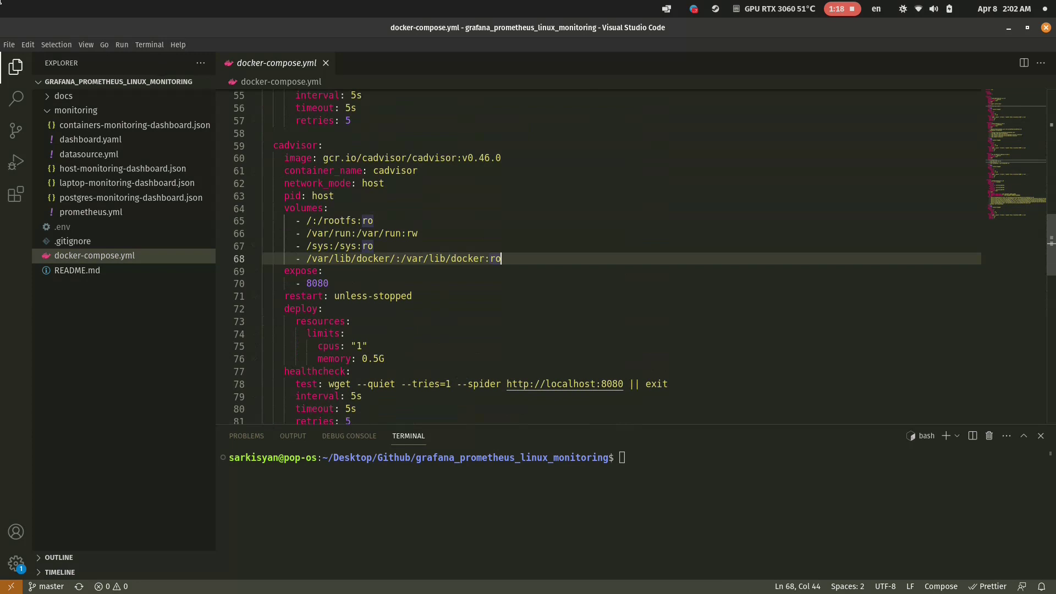
Check the Grafana provisioning volume mounts in docker-compose.yml.
scroll(608, 257, down, 8)
drag(323, 138, 423, 138)
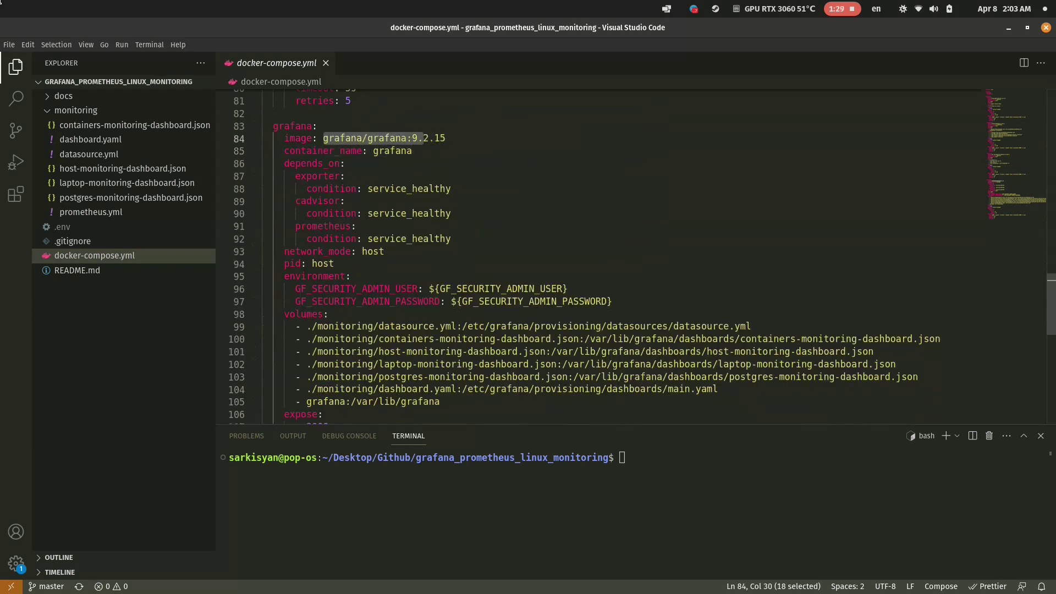
scroll(607, 257, down, 3)
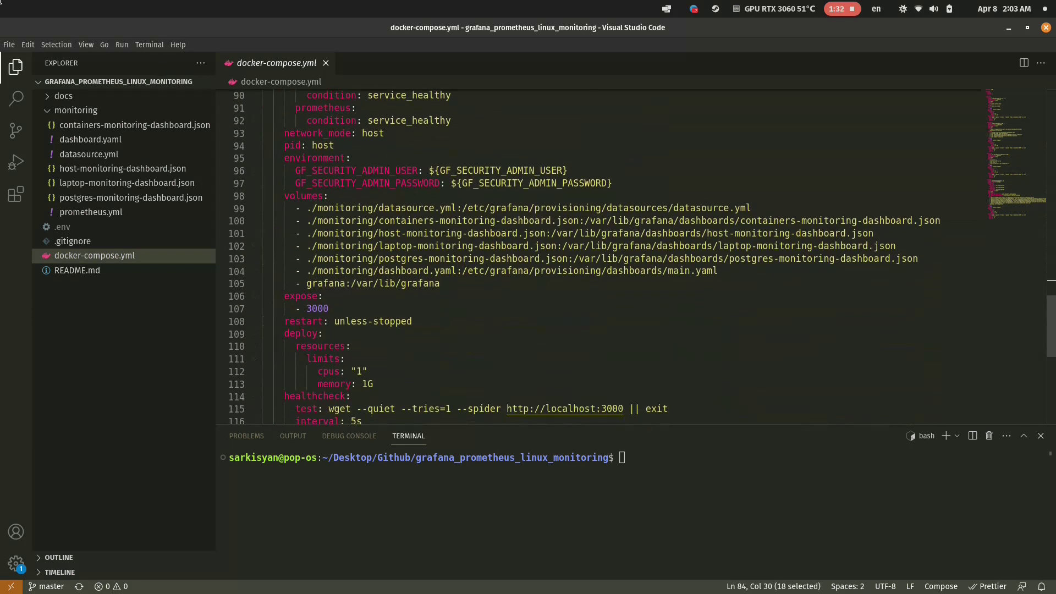
drag(306, 207, 721, 271)
click(440, 283)
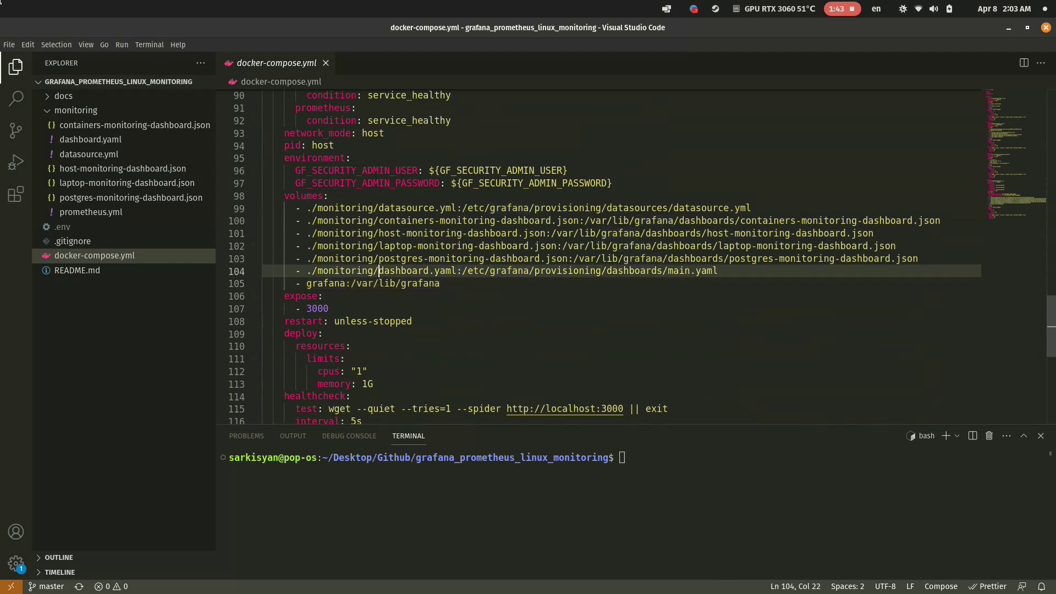
click(90, 139)
key(ctrl+1)
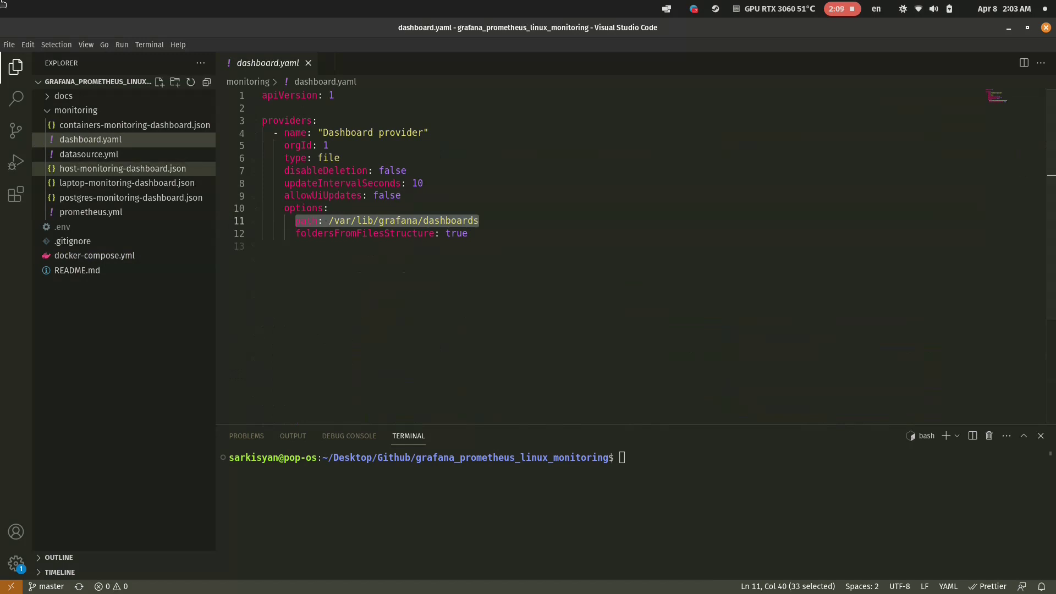
click(89, 154)
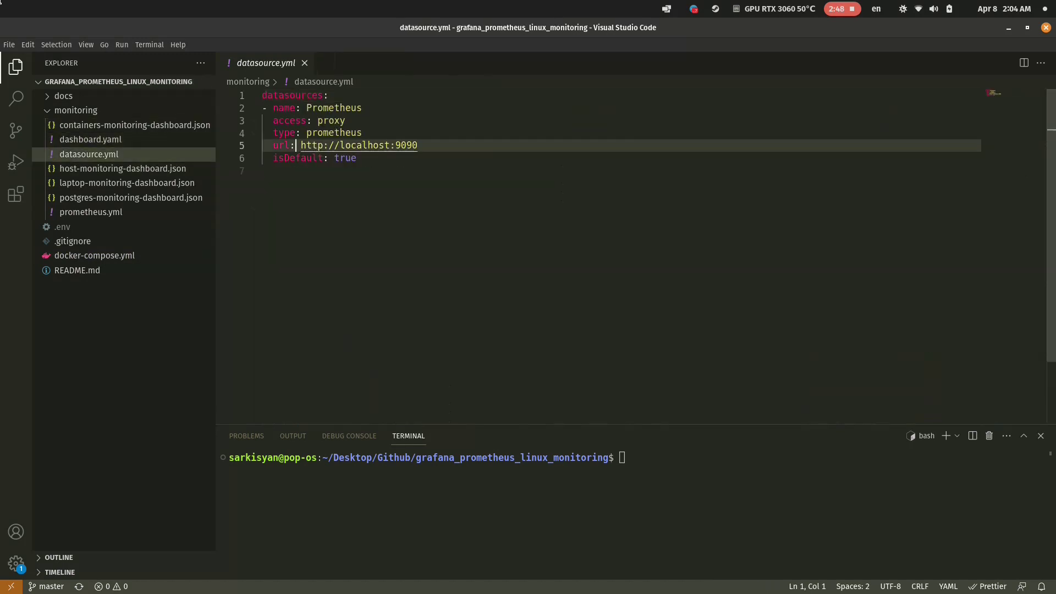
key(shift+End)
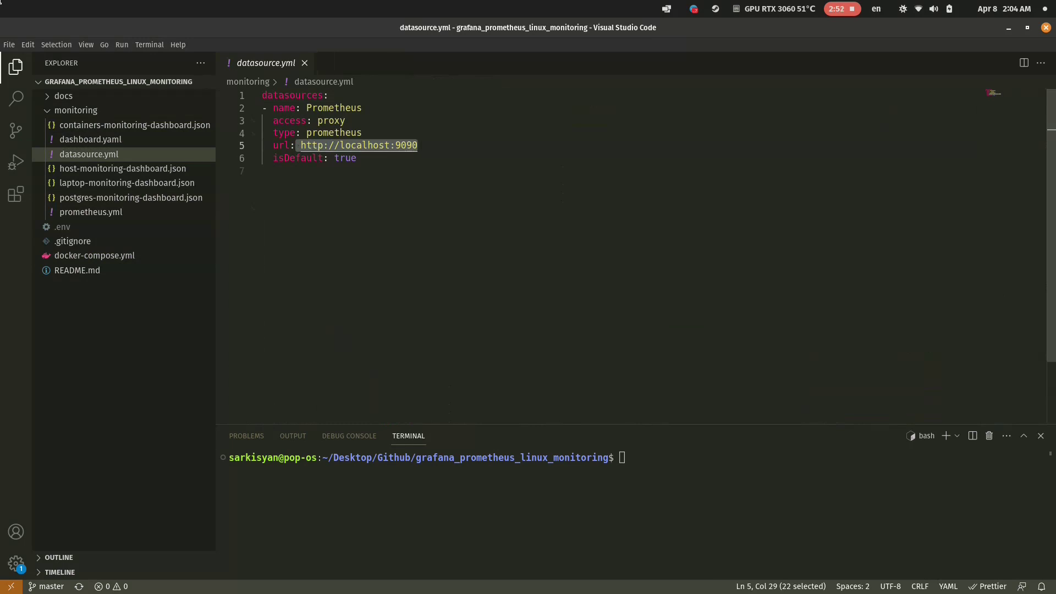
click(91, 212)
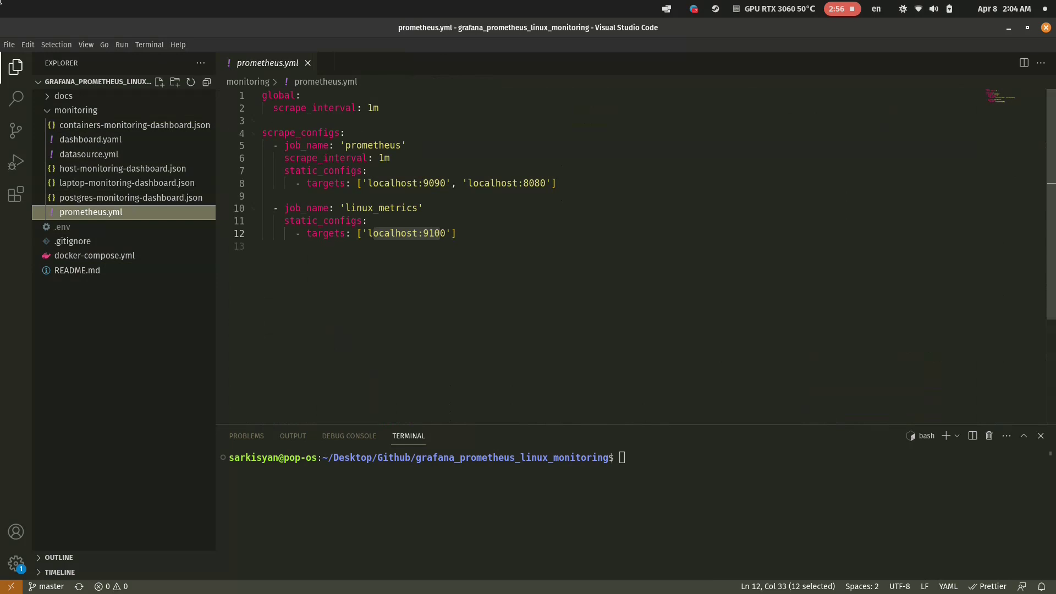
Go over the prometheus job's name and targets, then the whole linux_metrics job.
drag(284, 146, 407, 146)
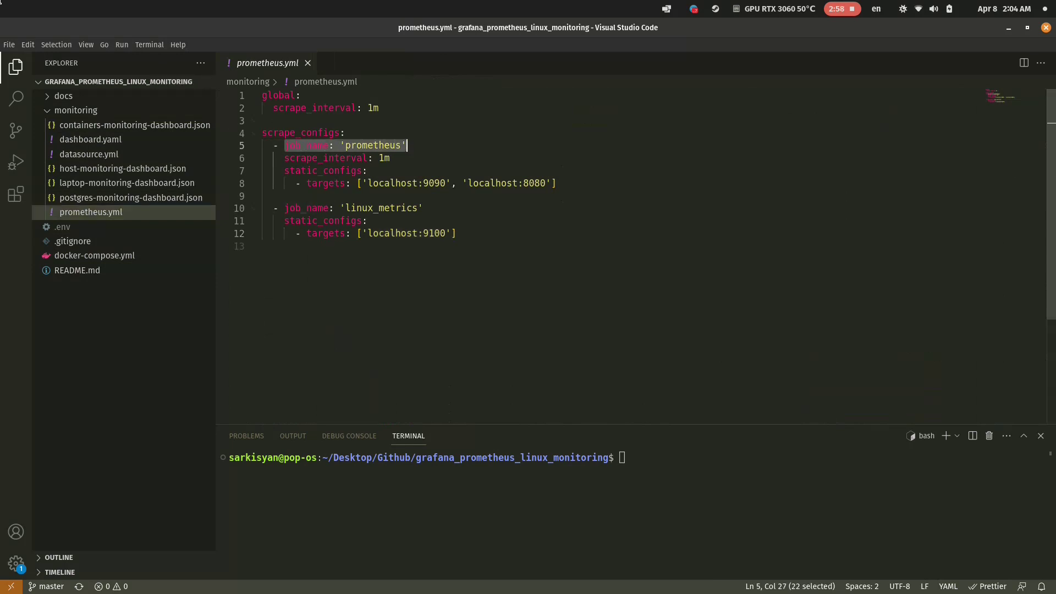
drag(306, 183, 557, 183)
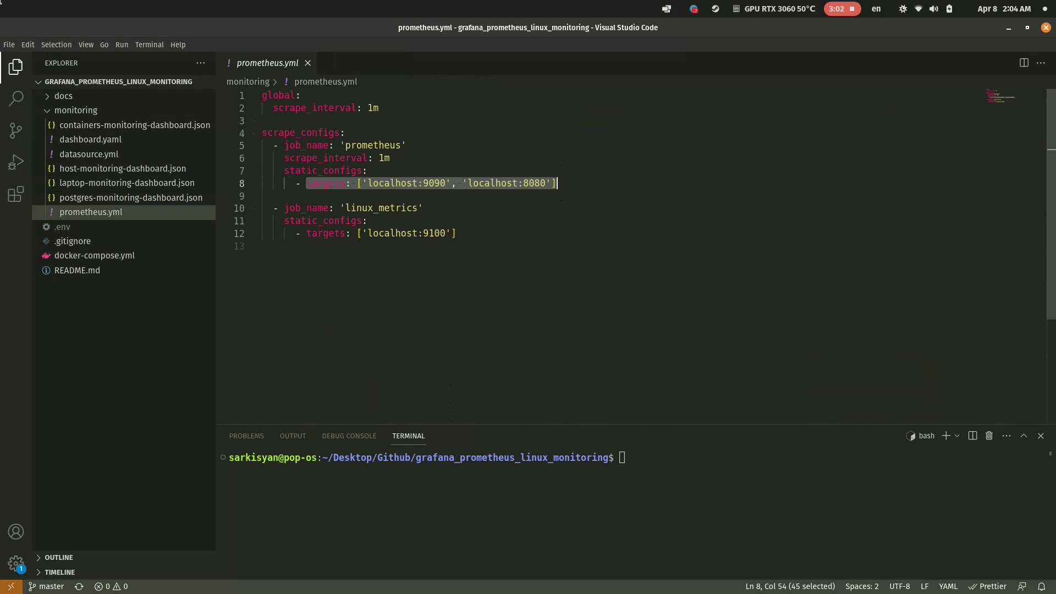
click(402, 184)
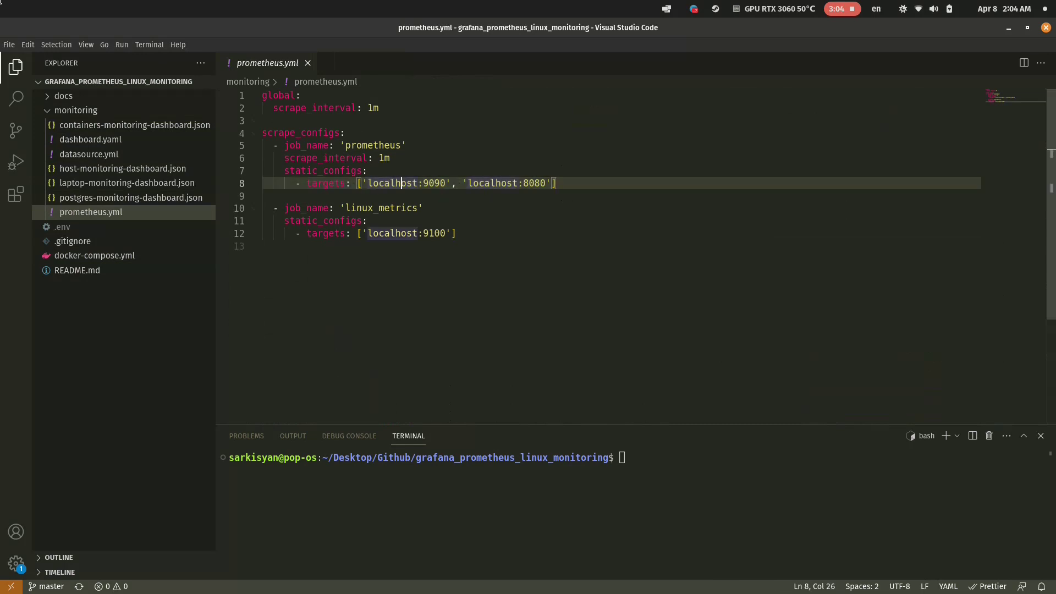
drag(273, 208, 456, 233)
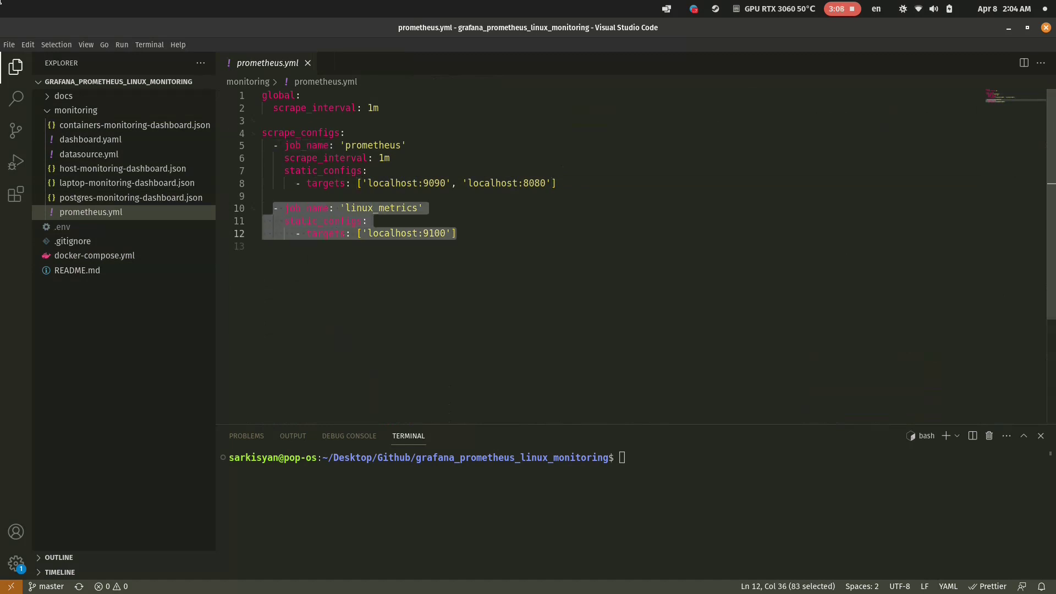
click(262, 246)
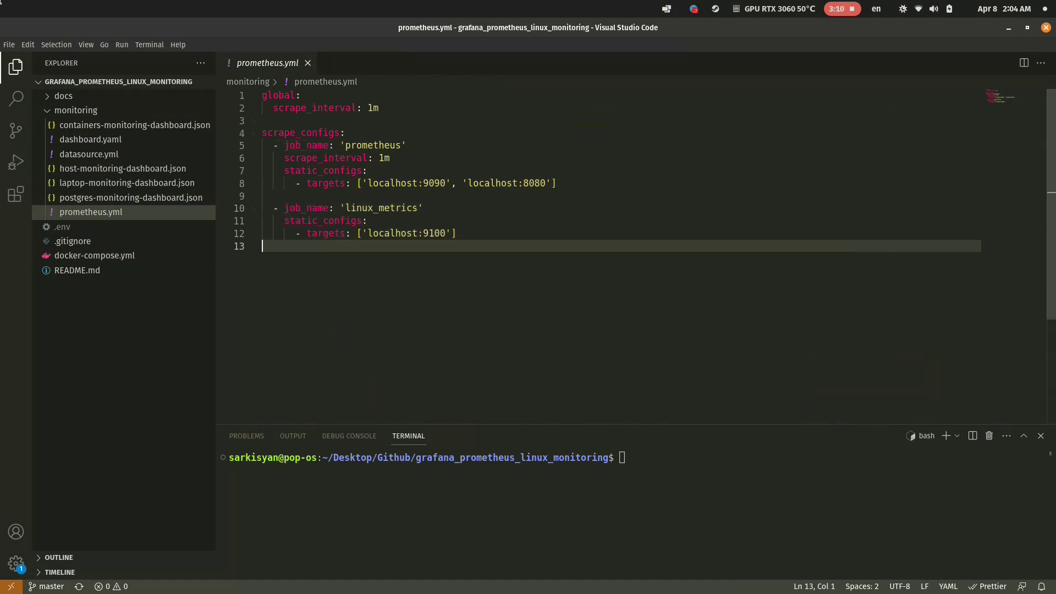
Leave a trailing comma after 'localhost:9100' in the linux_metrics targets, removing the sample hosts.
key(Left)
text(, 'd)
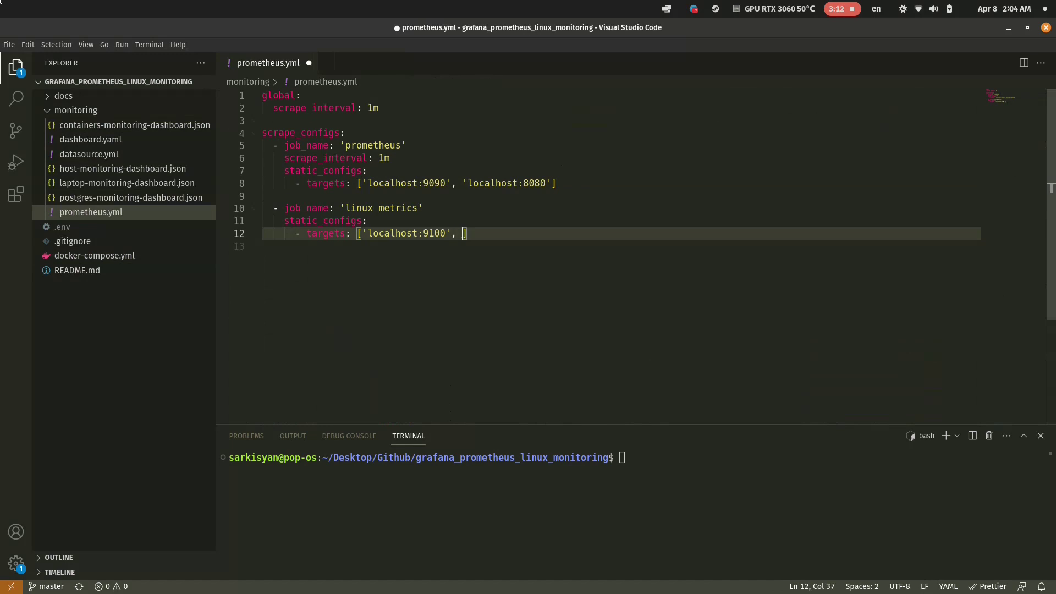
text(gsd:32423')
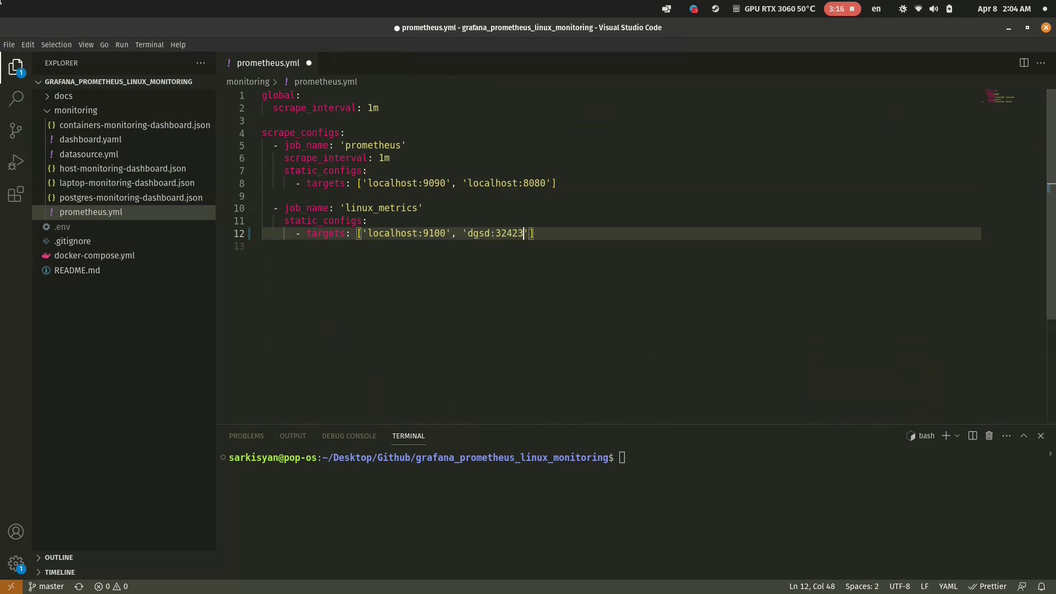
text(, )
text('erbreg)
text(:3422')
text( ...)
key(BackSpace)
key(BackSpace)
key(BackSpace)
key(BackSpace)
key(BackSpace)
key(BackSpace)
key(BackSpace)
key(BackSpace)
key(BackSpace)
key(BackSpace)
key(BackSpace)
key(BackSpace)
key(BackSpace)
key(BackSpace)
key(BackSpace)
key(BackSpace)
key(BackSpace)
key(BackSpace)
key(BackSpace)
key(BackSpace)
key(BackSpace)
key(BackSpace)
key(BackSpace)
key(BackSpace)
key(BackSpace)
key(BackSpace)
key(BackSpace)
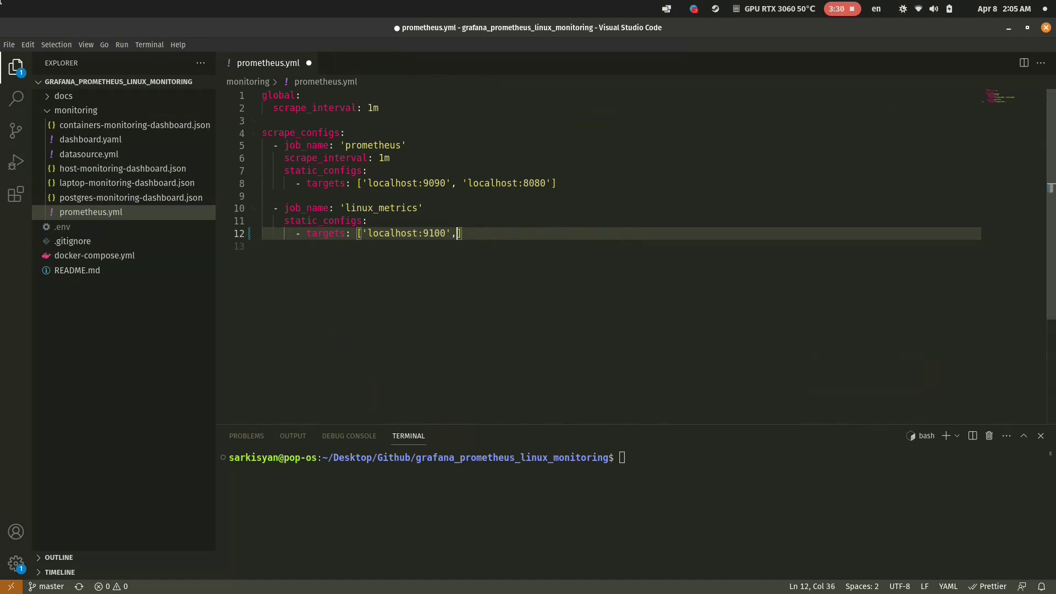
Run 'docker compose -p monitoring up -d --wait grafana' in the terminal.
text(cker)
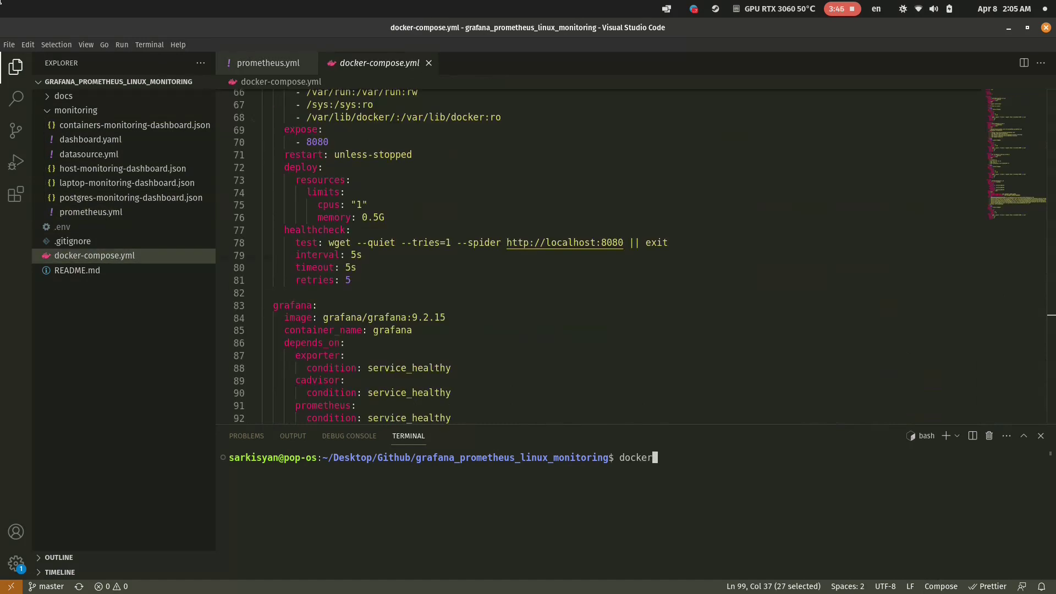
text( compose -p monitoring )
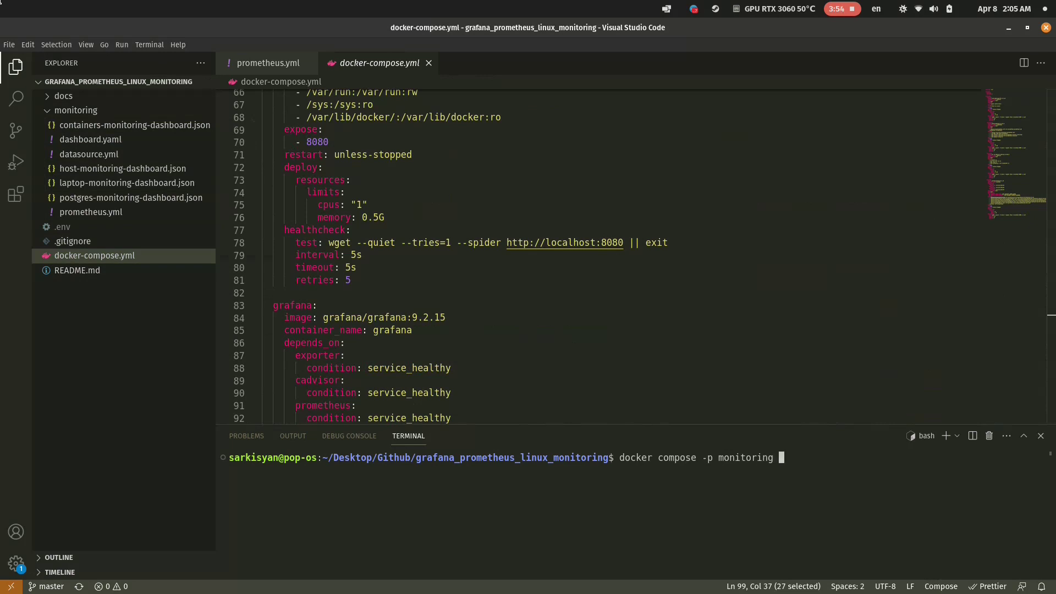
text(up -d --wait grafana)
key(Return)
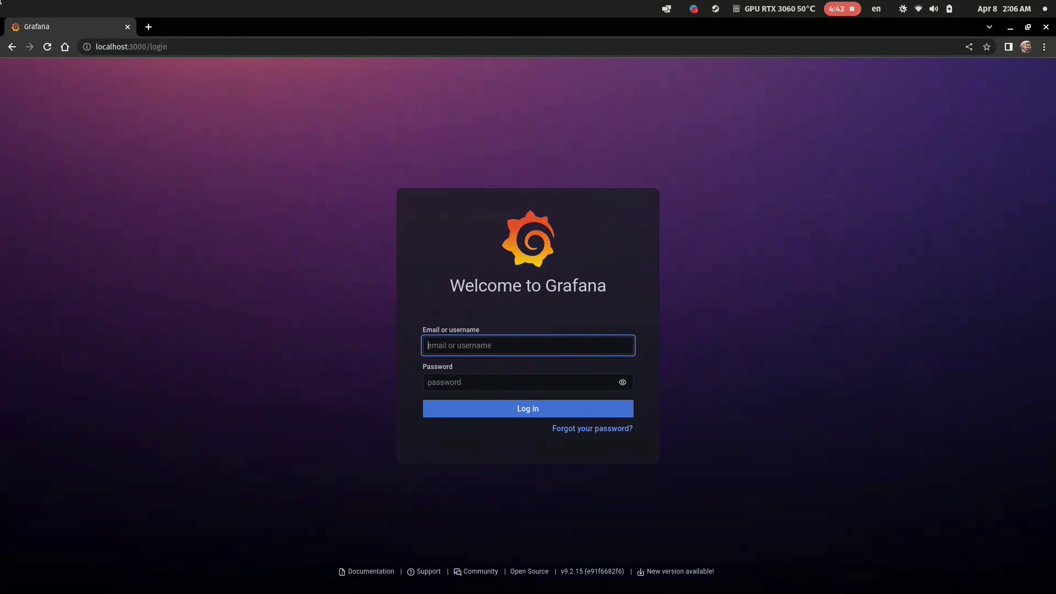
Log in to Grafana with the admin username and password.
text(admin)
key(Tab)
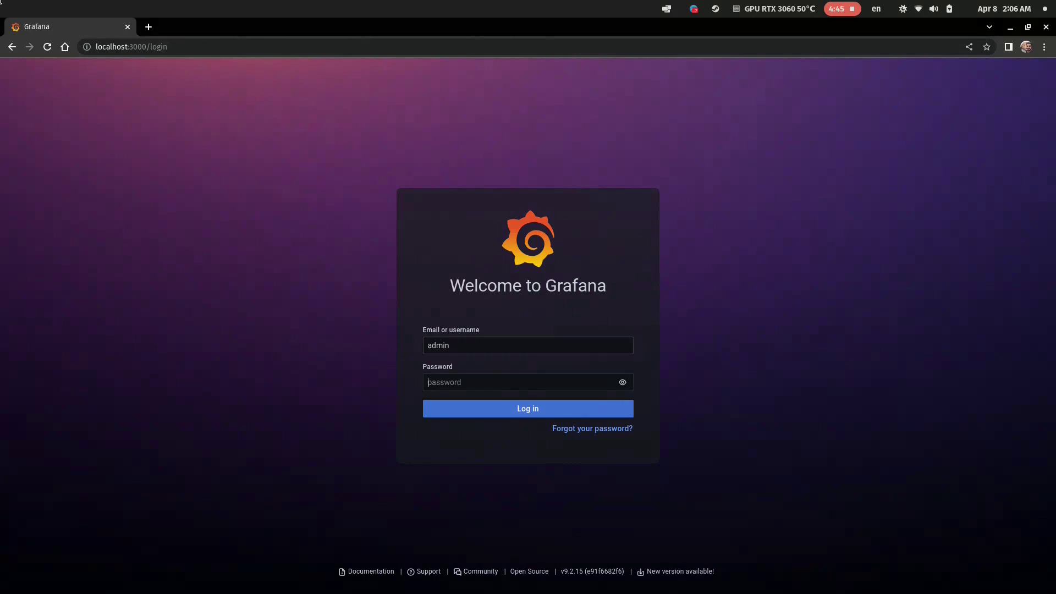
text(grafana)
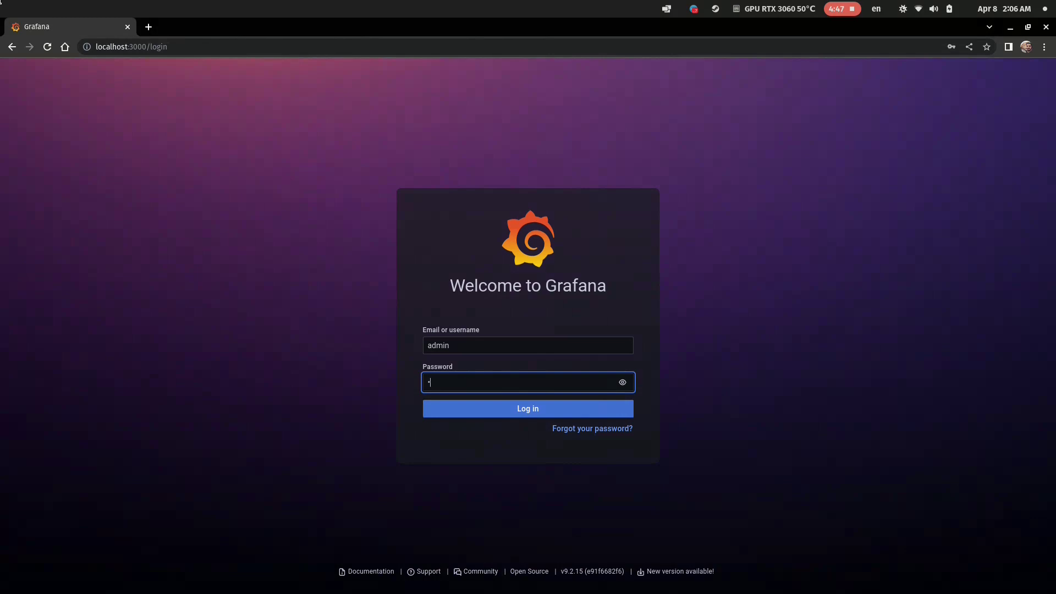
text(1)
key(Return)
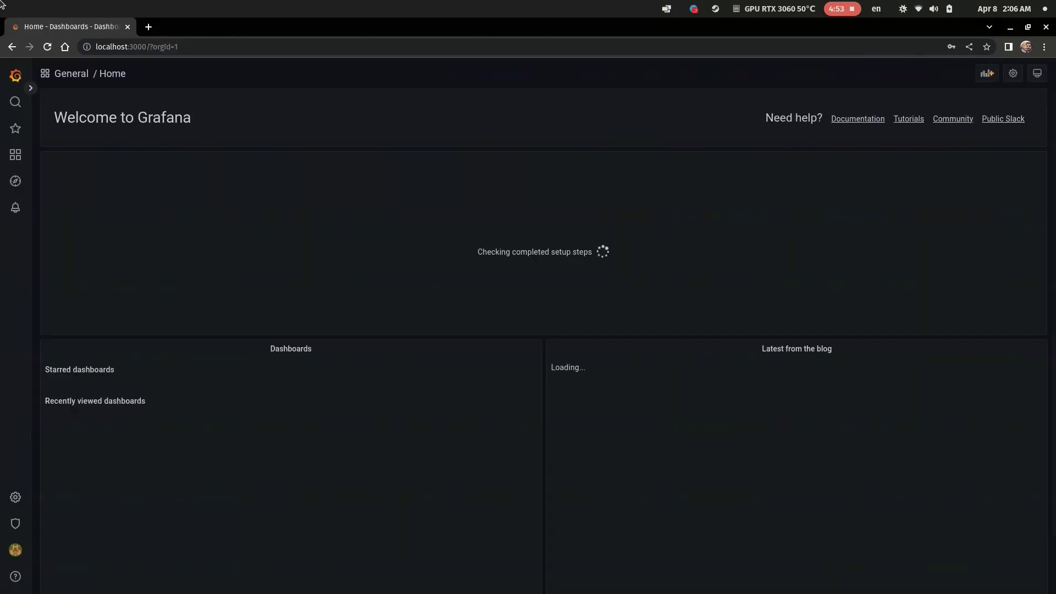
Check the admin user and password lines in the .env file in VS Code, then return to Grafana.
key(super)
key(Left)
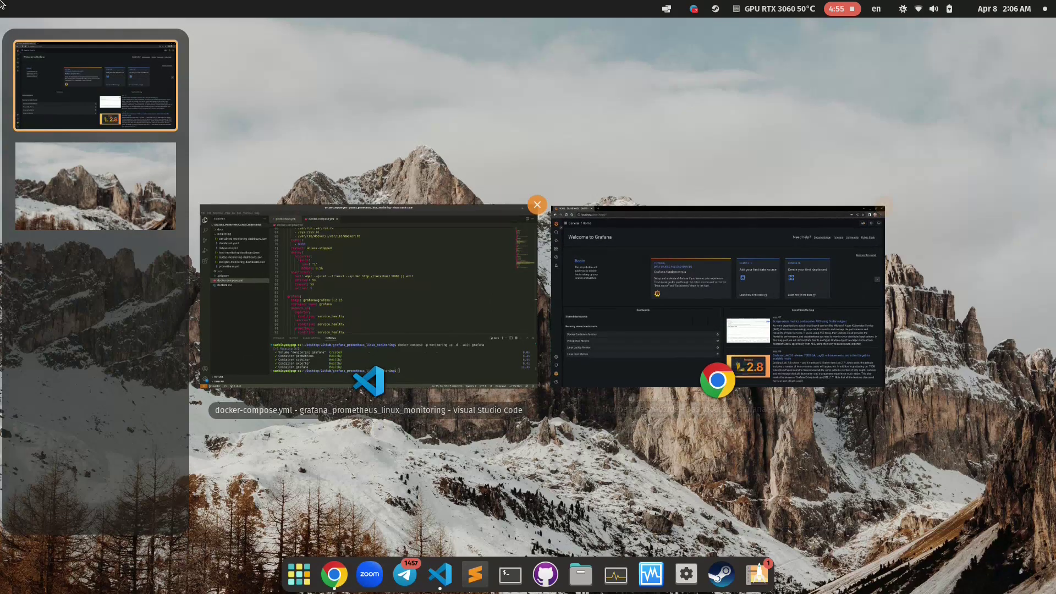
key(Return)
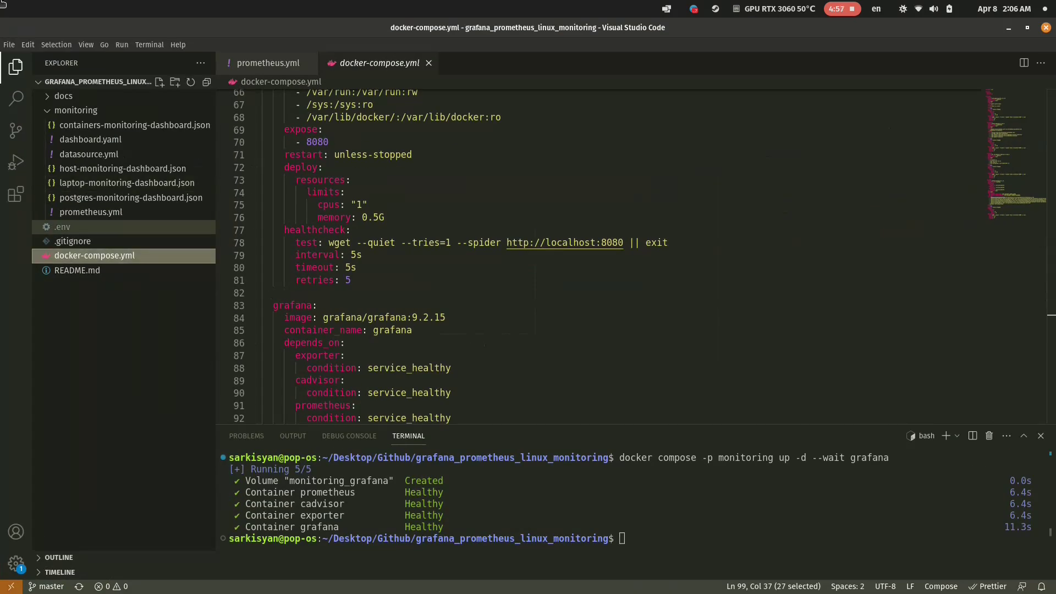
click(62, 226)
key(shift+Home)
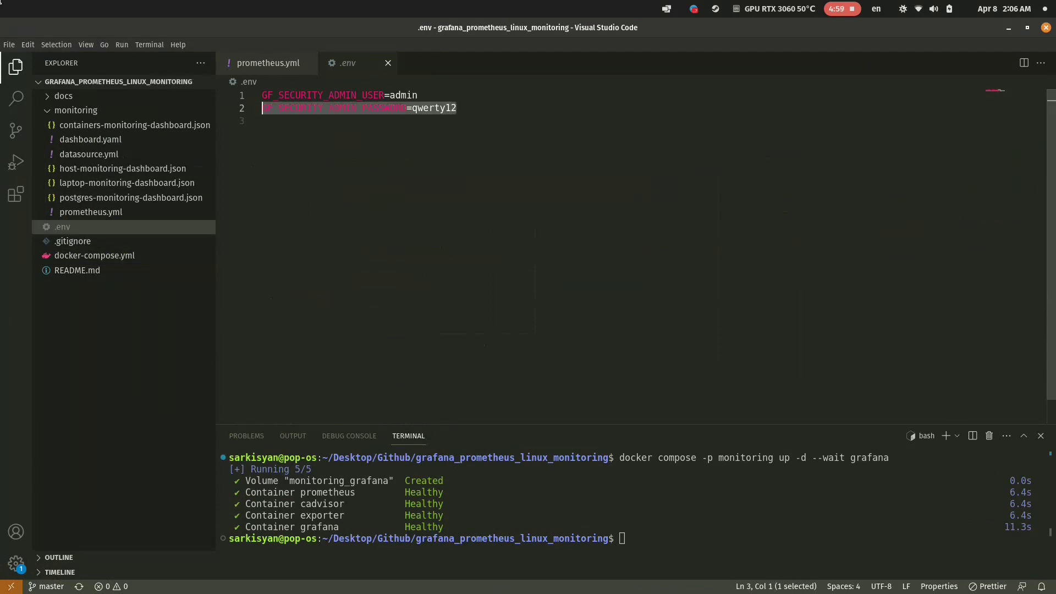
key(shift+Up)
key(Down)
key(Down)
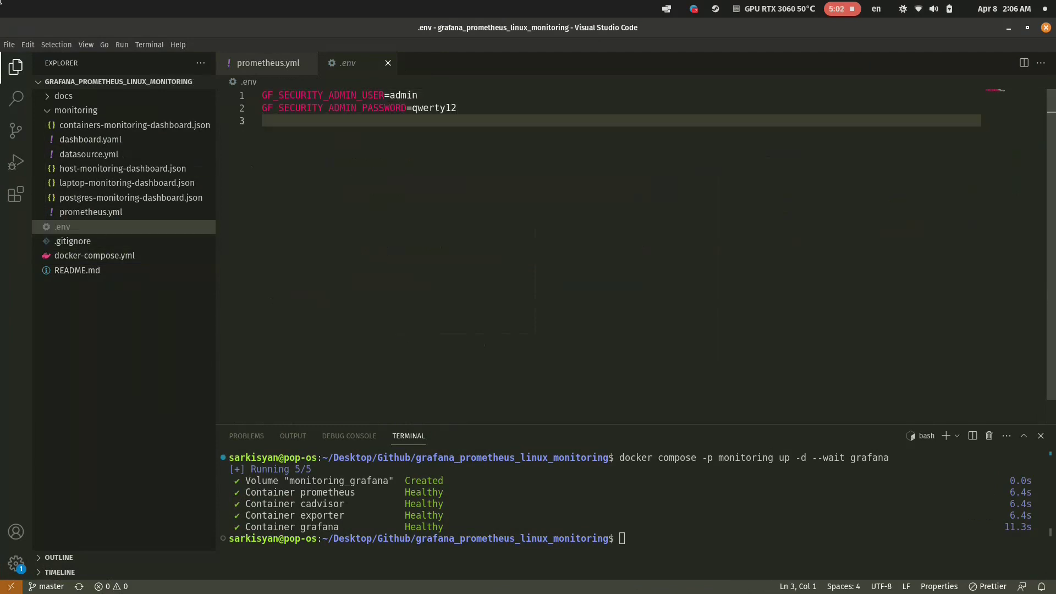
key(alt+Tab)
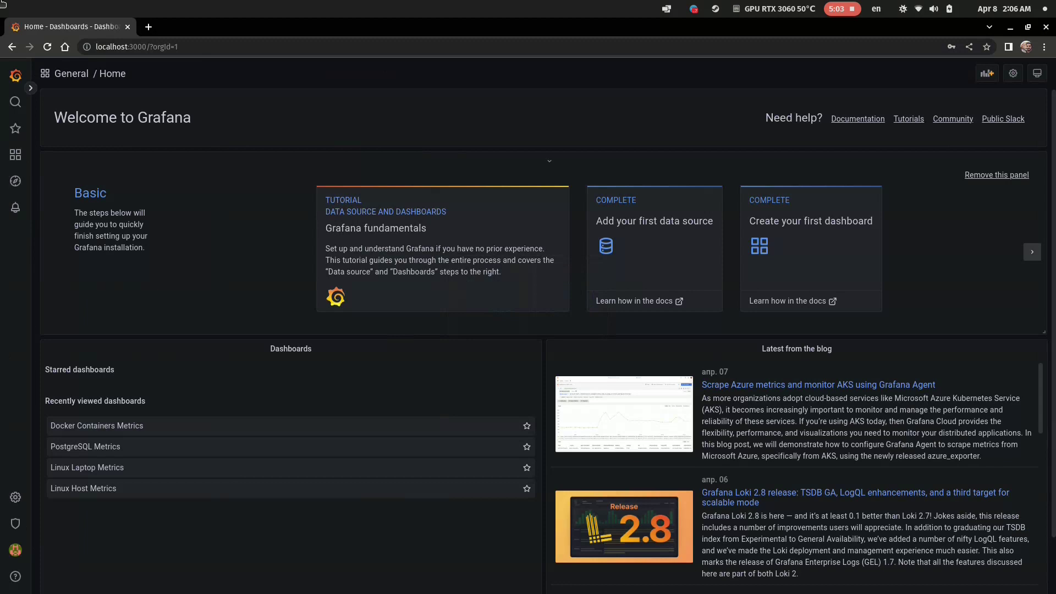
Open the Dashboards list, switching briefly to VS Code and back to Grafana.
mouse_move(15, 155)
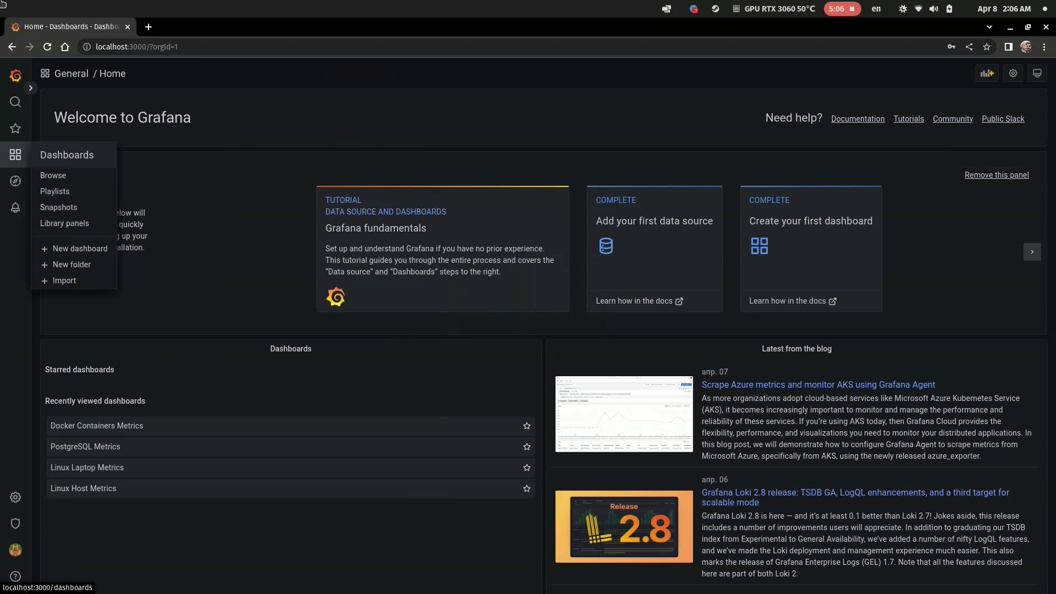
click(53, 174)
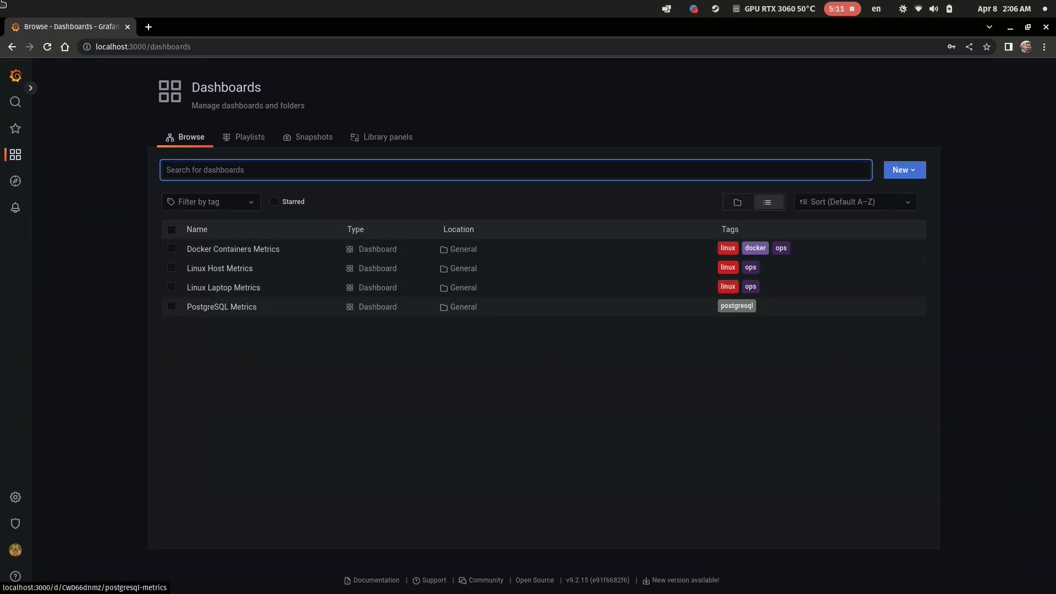
mouse_move(2, 3)
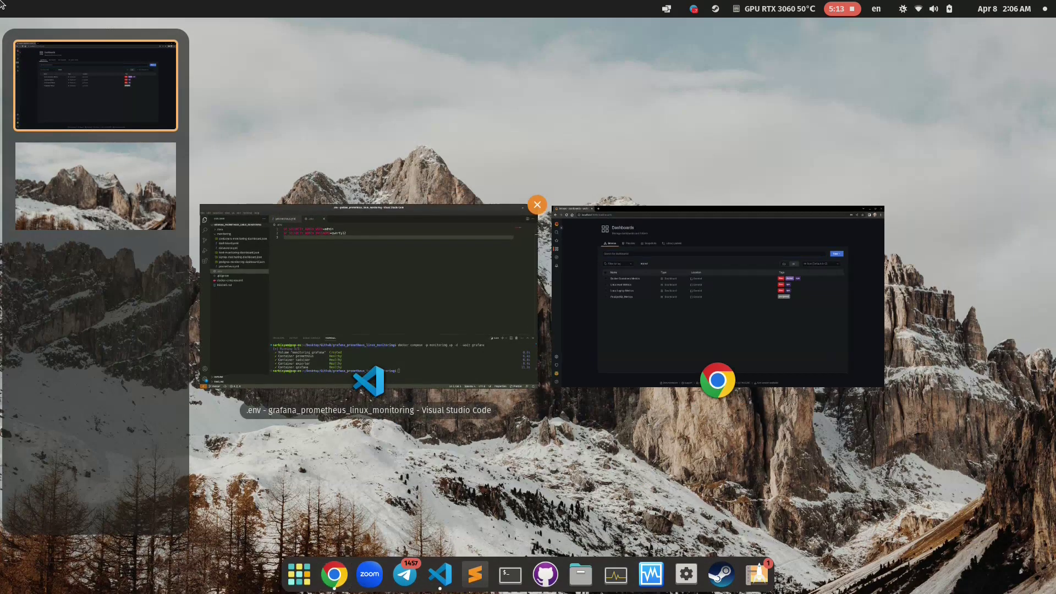
key(Return)
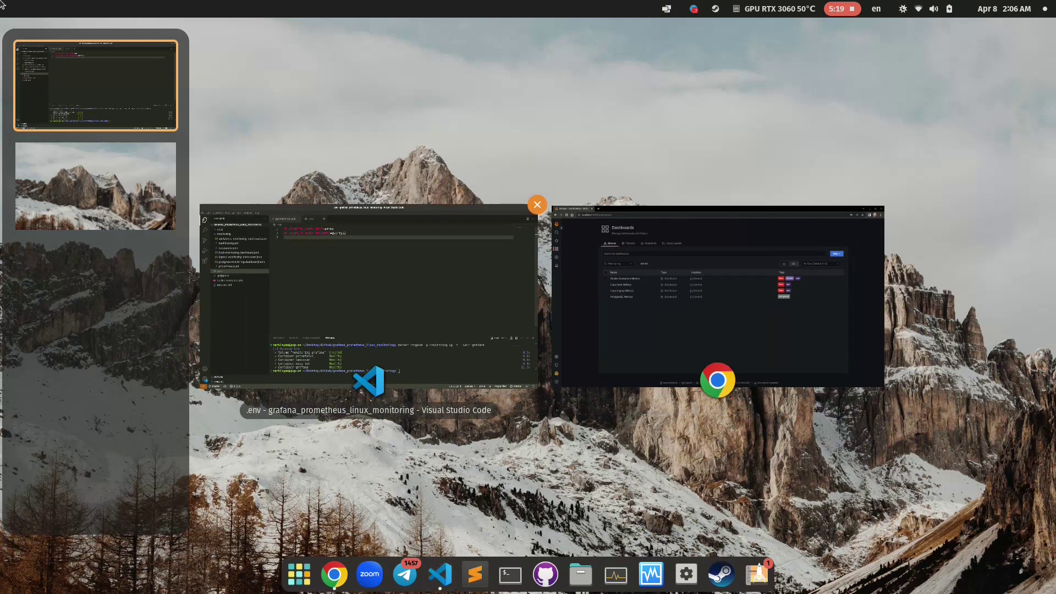
key(Right)
key(Return)
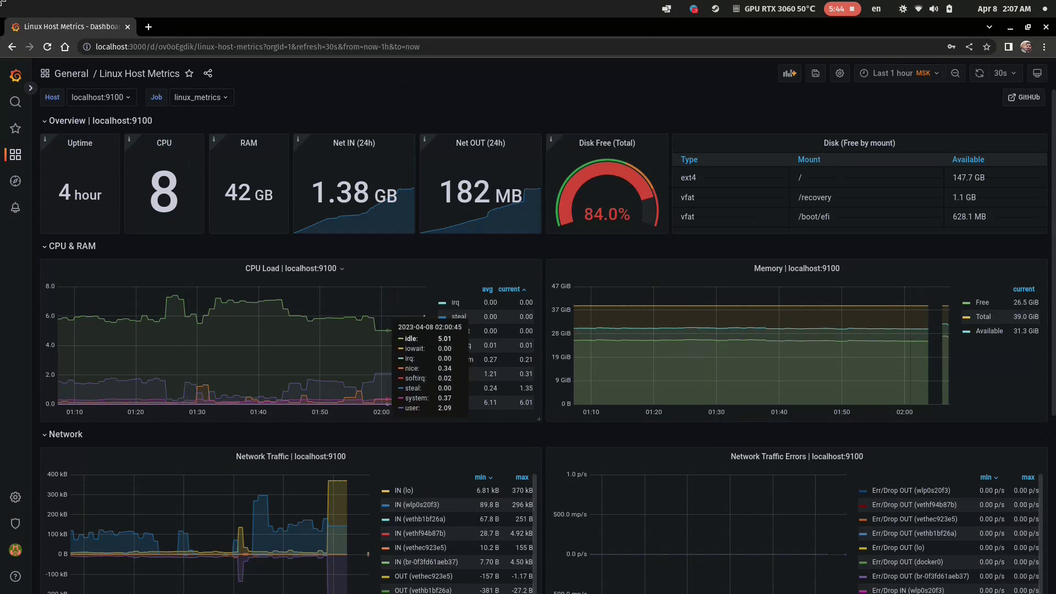
Go back to the top of Linux Host Metrics and open Dashboards > Browse from the sidebar.
scroll(372, 410, down, 5)
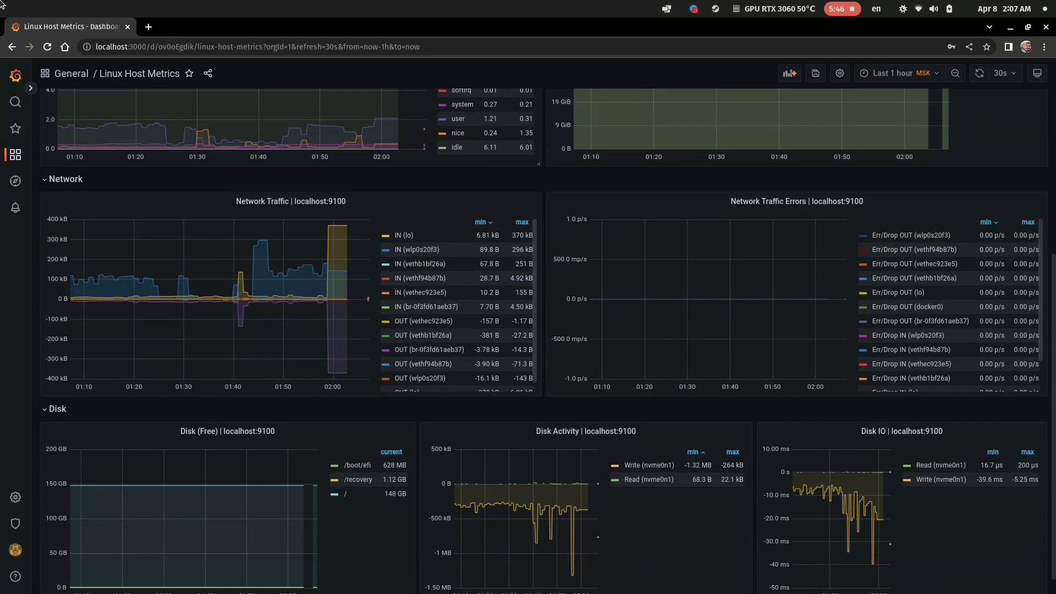
key(Home)
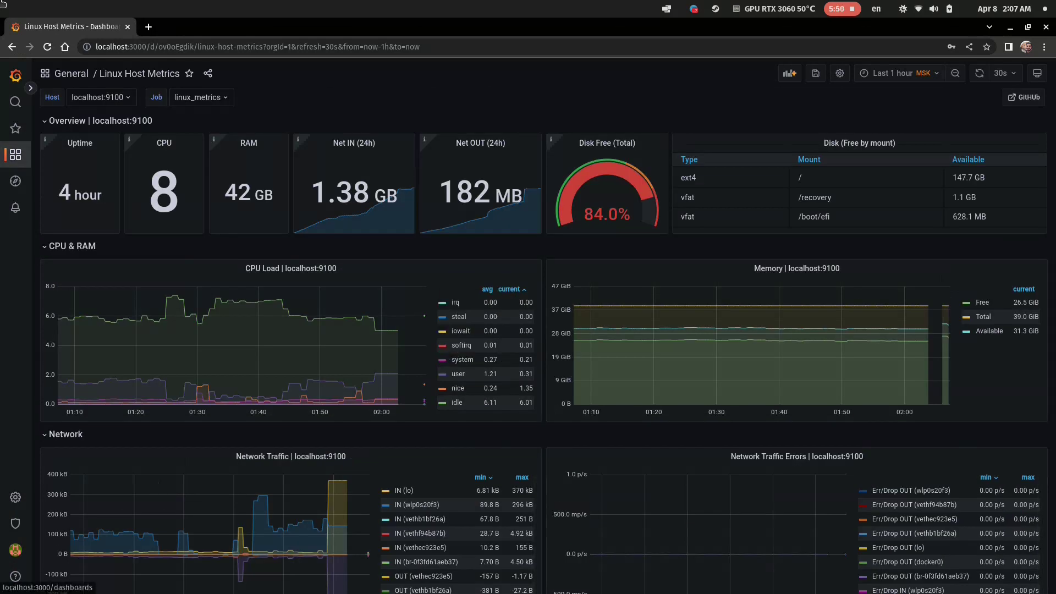
click(16, 154)
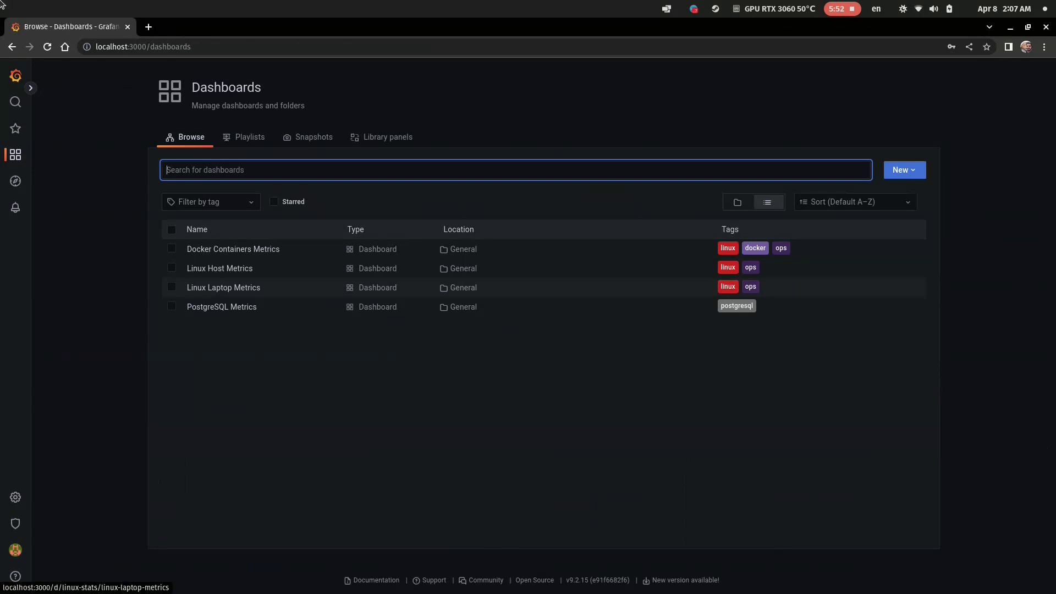
View Linux Laptop Metrics, then open PostgreSQL Metrics from Dashboards > Browse.
click(231, 288)
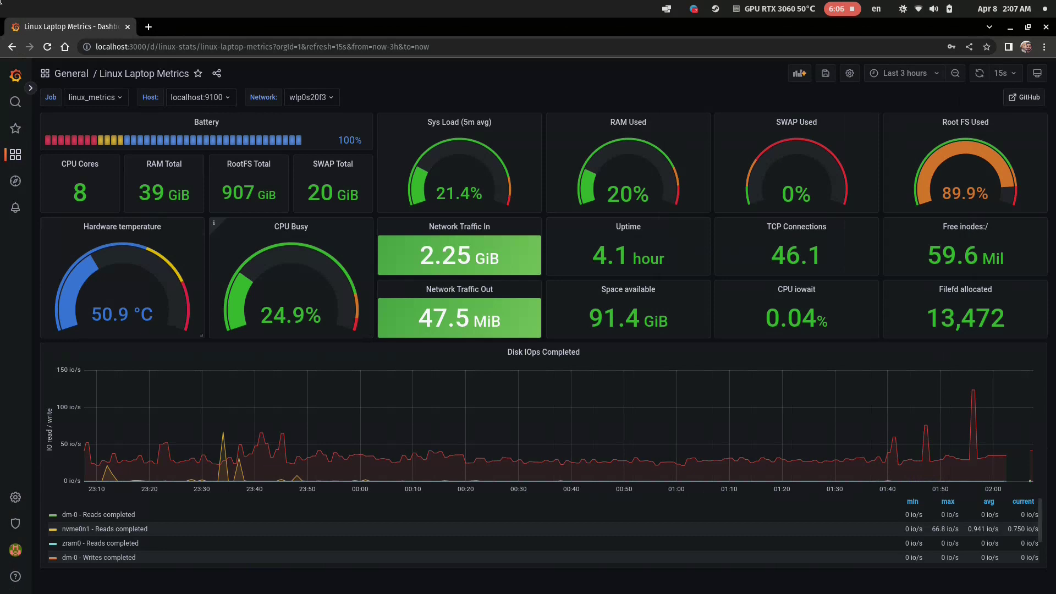
mouse_move(15, 154)
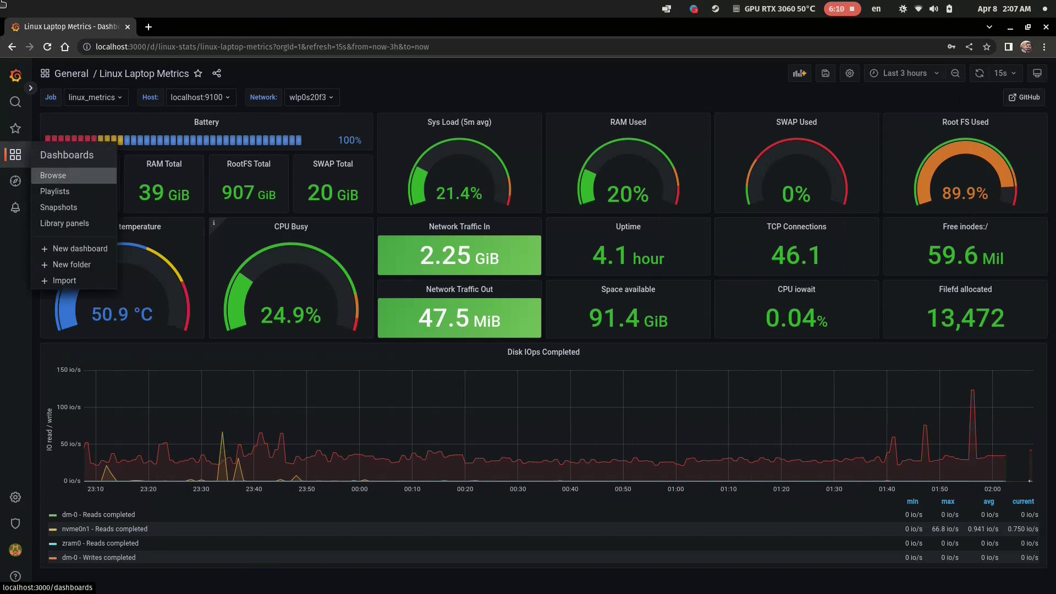
click(53, 174)
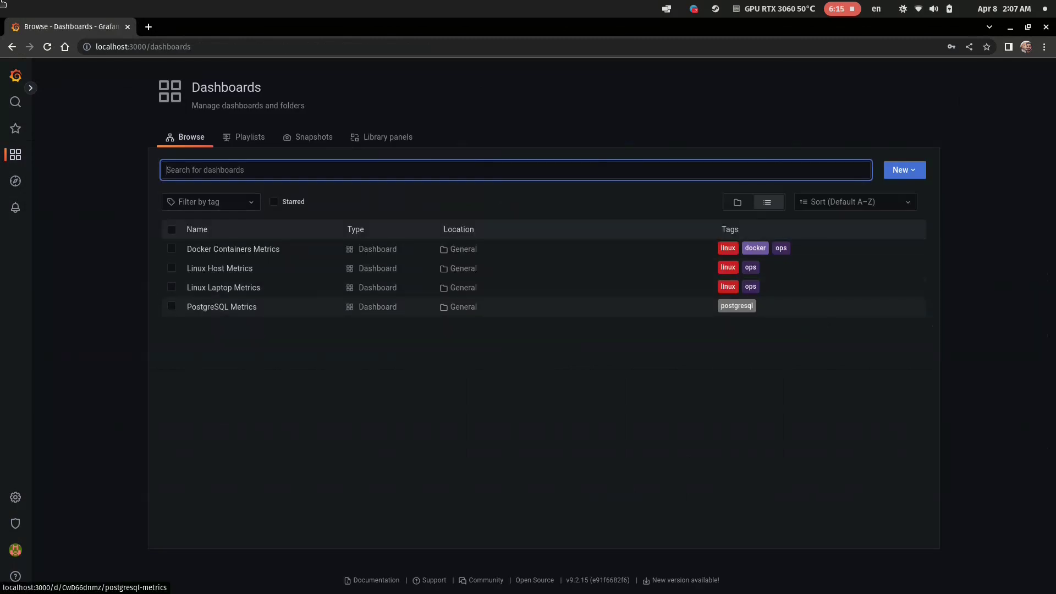
click(222, 307)
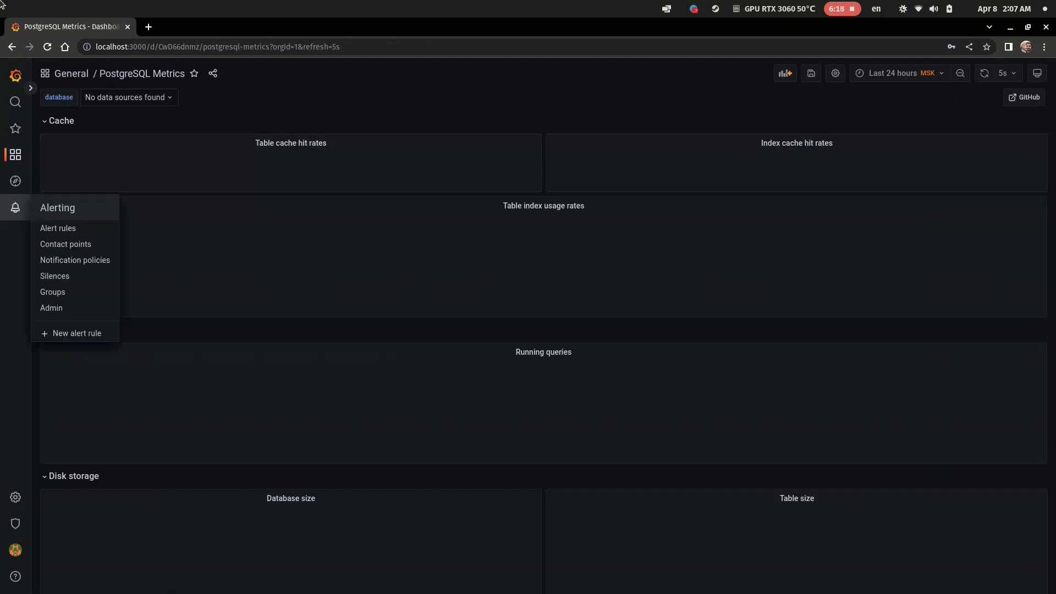
Confirm the database variable lists no sources, then start adding a data source under Configuration.
click(126, 98)
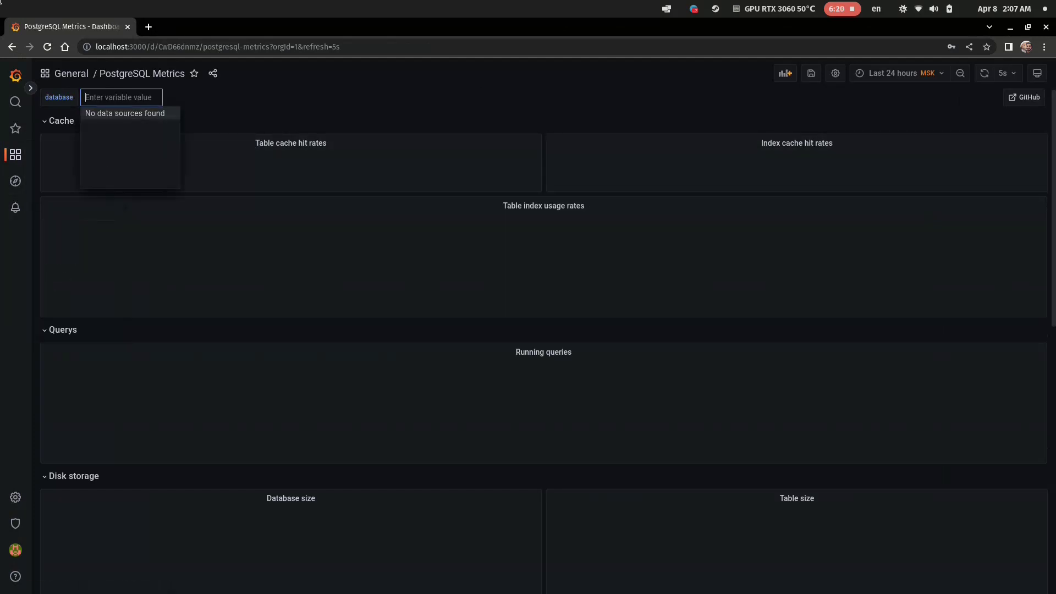
key(Escape)
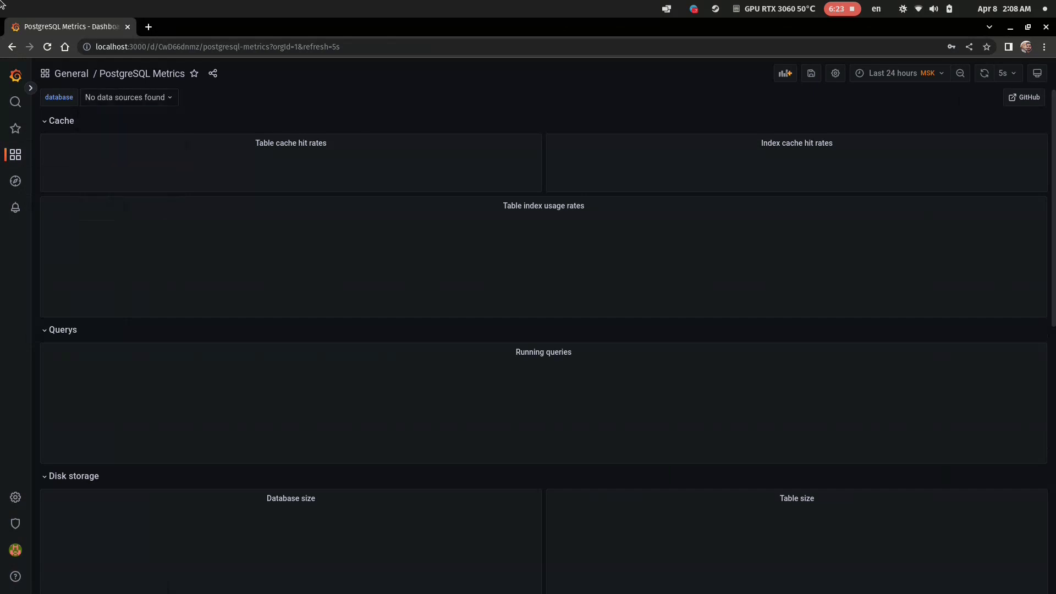
mouse_move(15, 497)
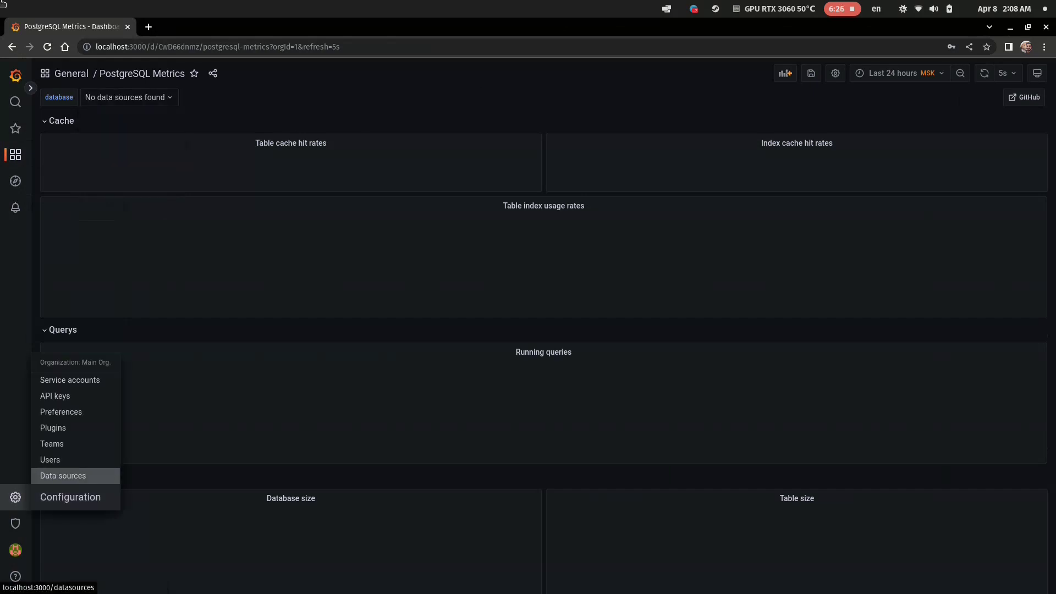
click(63, 476)
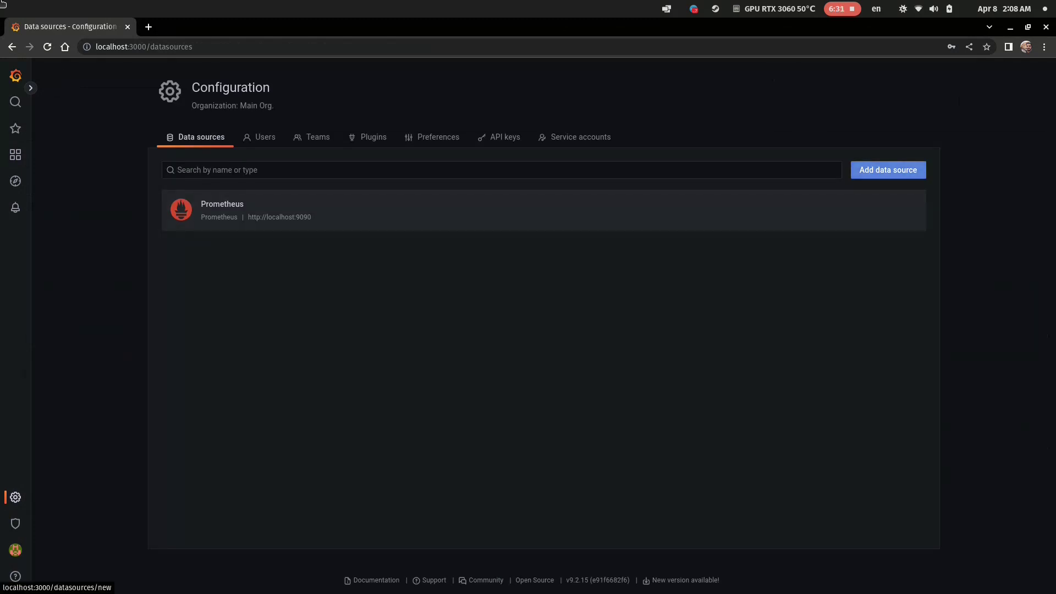
click(888, 170)
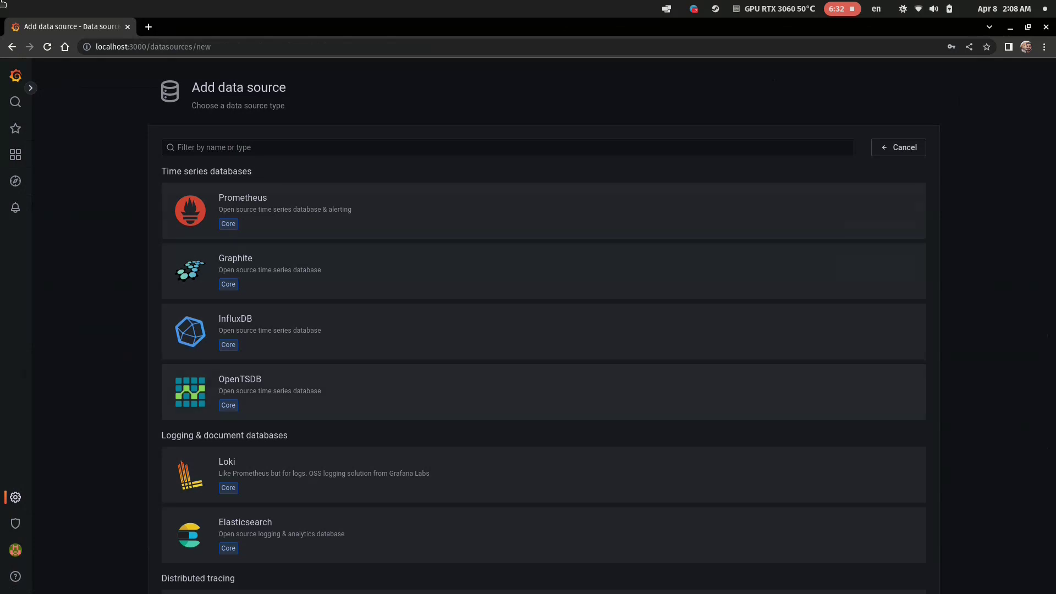
Configure the PostgreSQL source for corp-chat on localhost:5432 with TLS/SSL mode disable, and save & test.
scroll(880, 363, down, 2)
scroll(880, 364, down, 9)
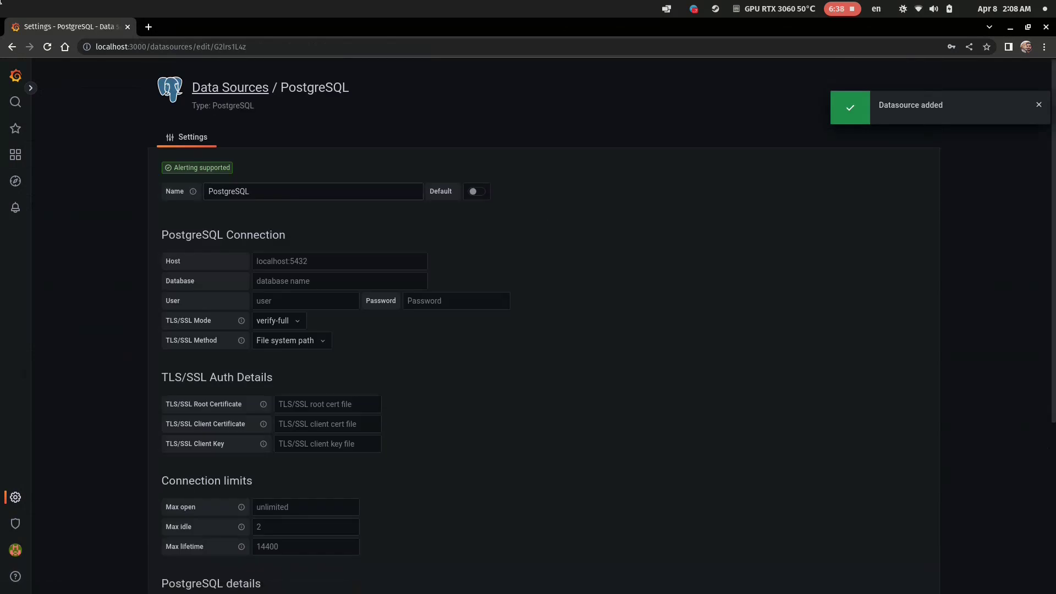
key(Tab)
key(Up)
key(Return)
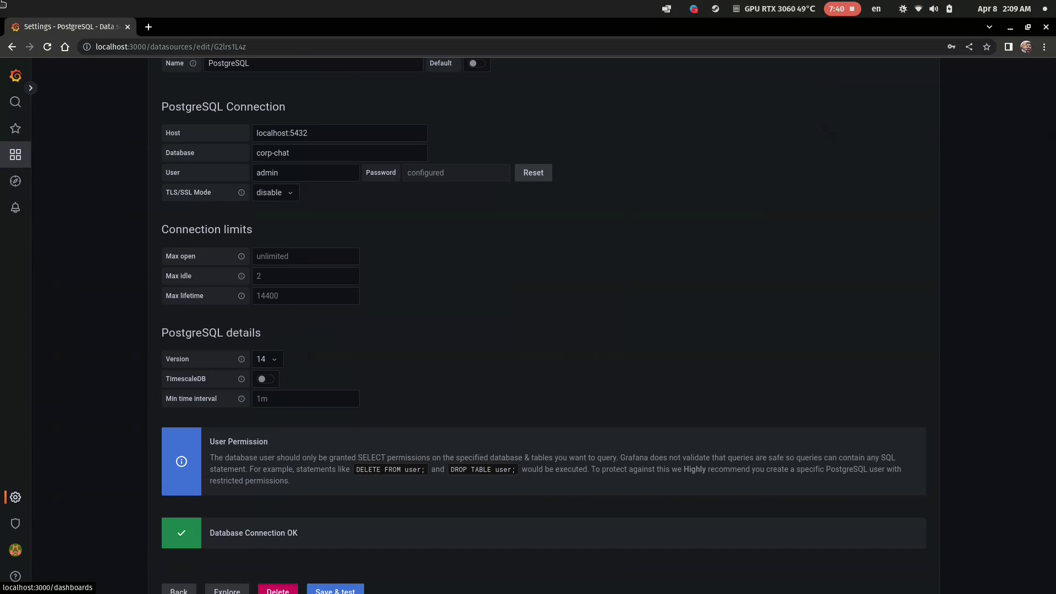
click(15, 155)
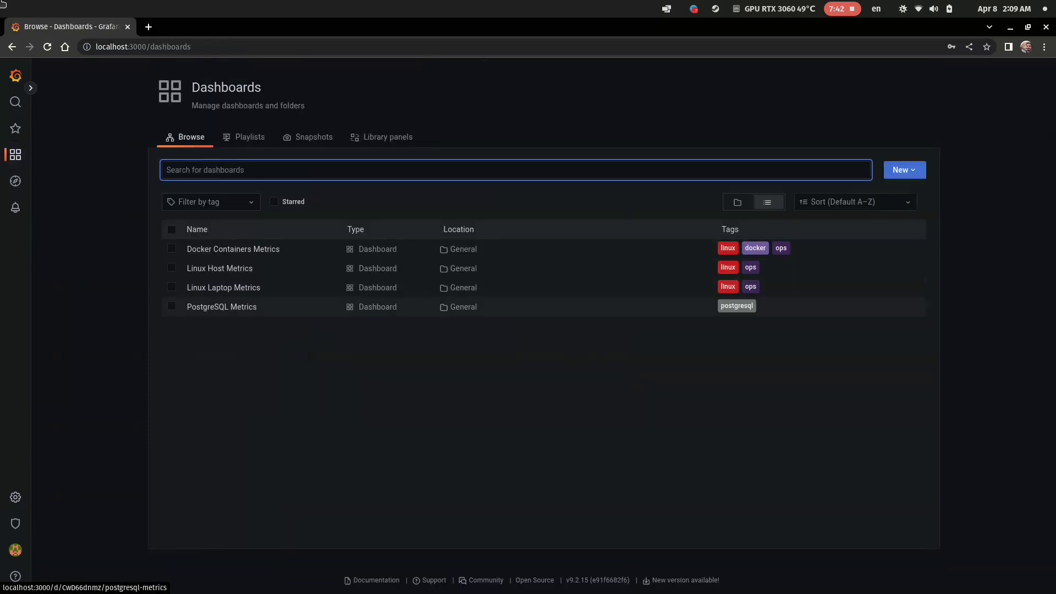
Open PostgreSQL Metrics and send the Table index usage rates query to Explore.
click(221, 307)
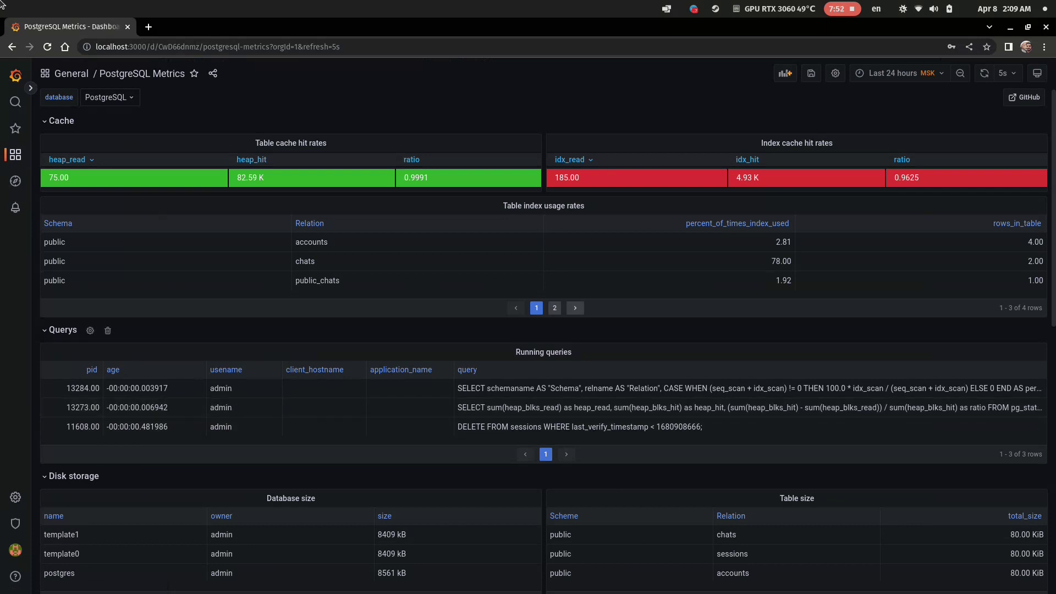
scroll(528, 330, down, 5)
scroll(529, 330, down, 5)
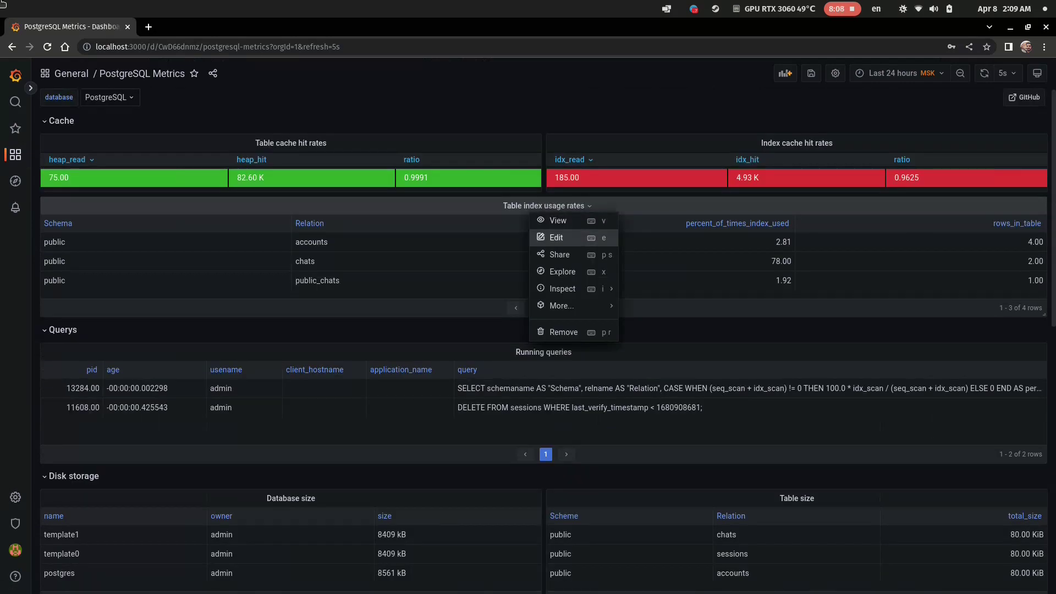
click(563, 271)
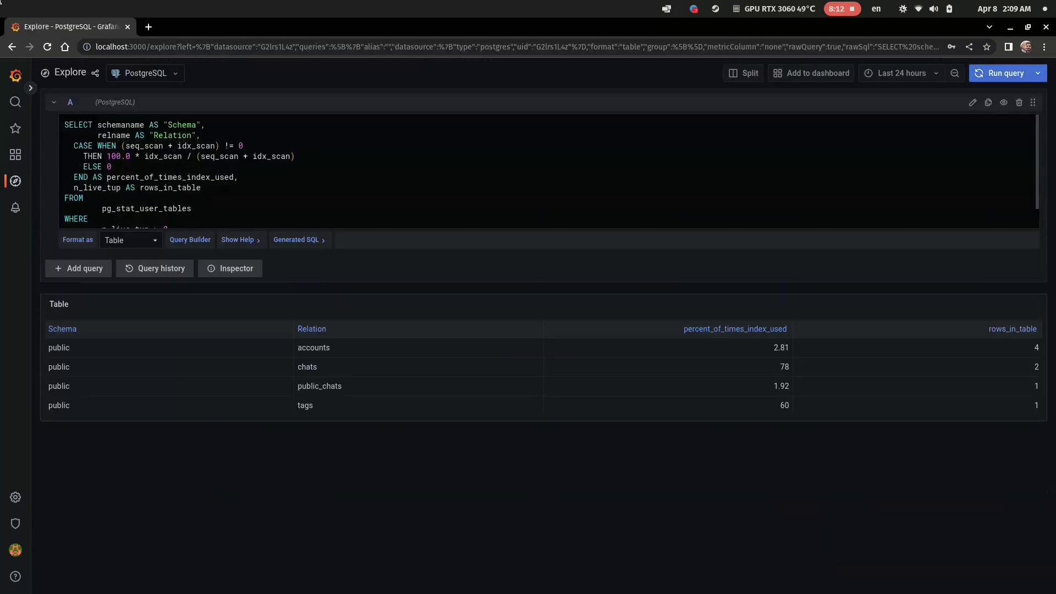
scroll(548, 170, down, 1)
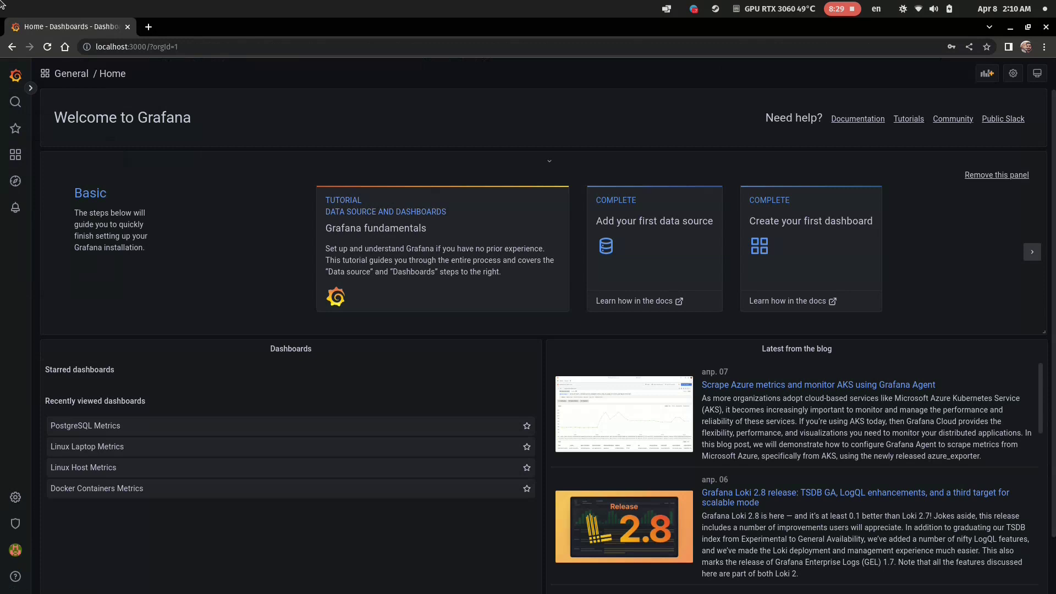
Run docker ps in a new terminal and select its listing of seven running containers.
mouse_move(1, 2)
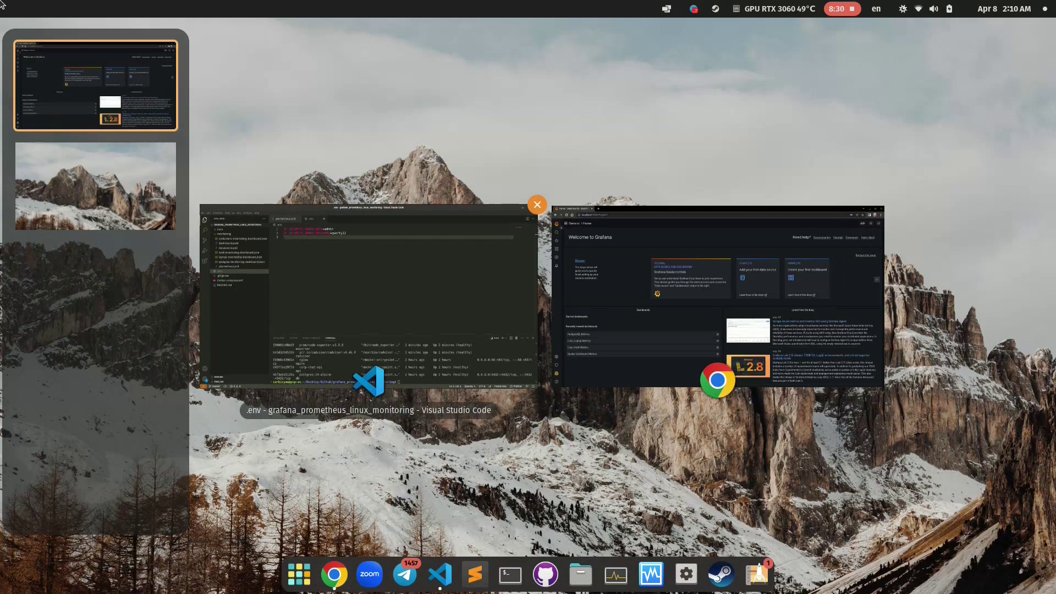
key(ctrl+alt+t)
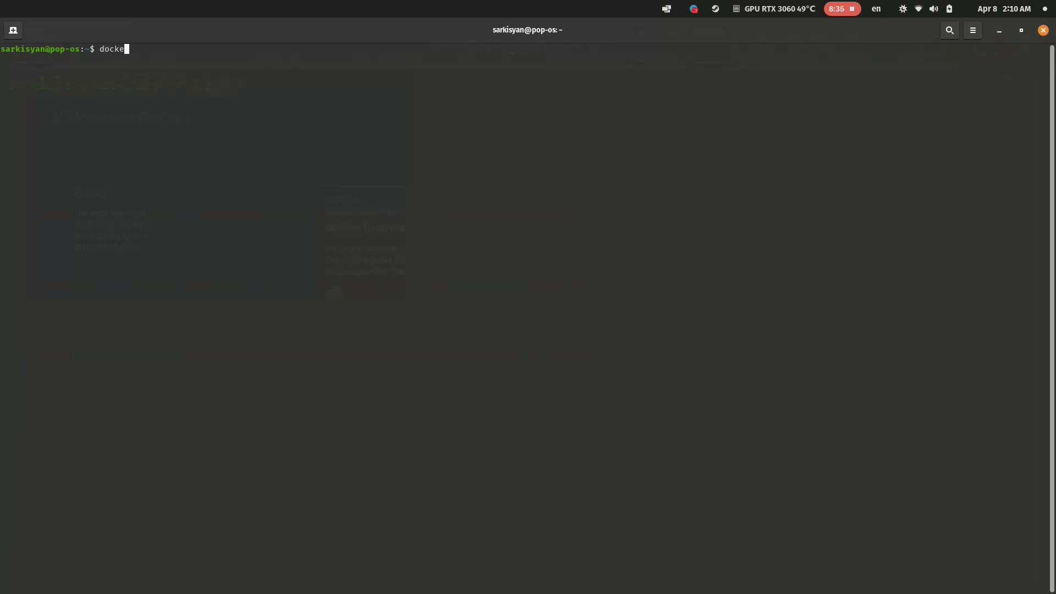
key(Return)
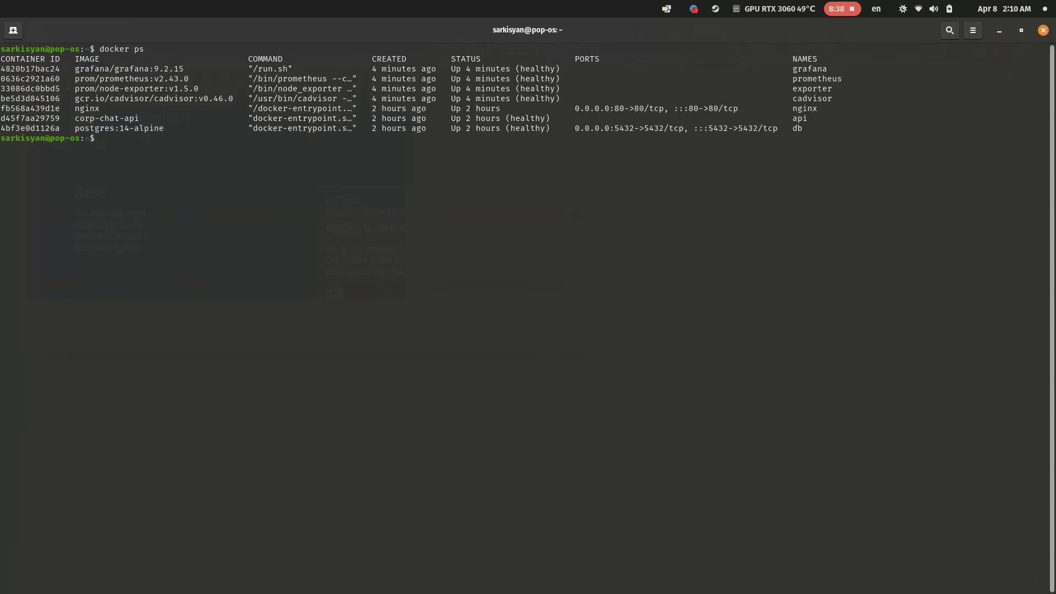
mouse_move(528, 151)
mouse_down()
mouse_move(880, 137)
mouse_move(352, 68)
mouse_move(0, 58)
mouse_move(1, 2)
mouse_up()
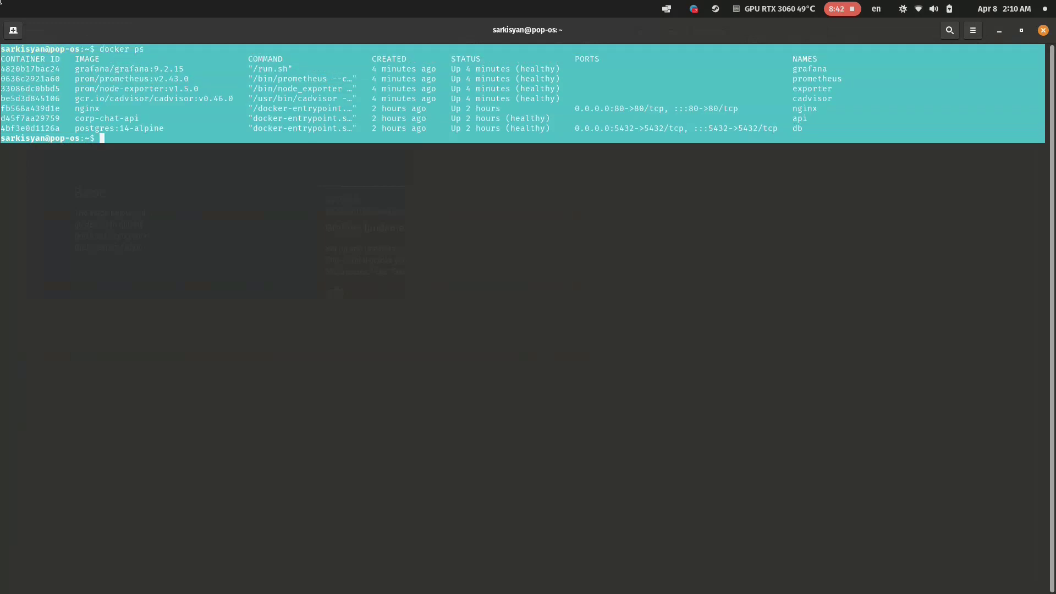
click(0, 3)
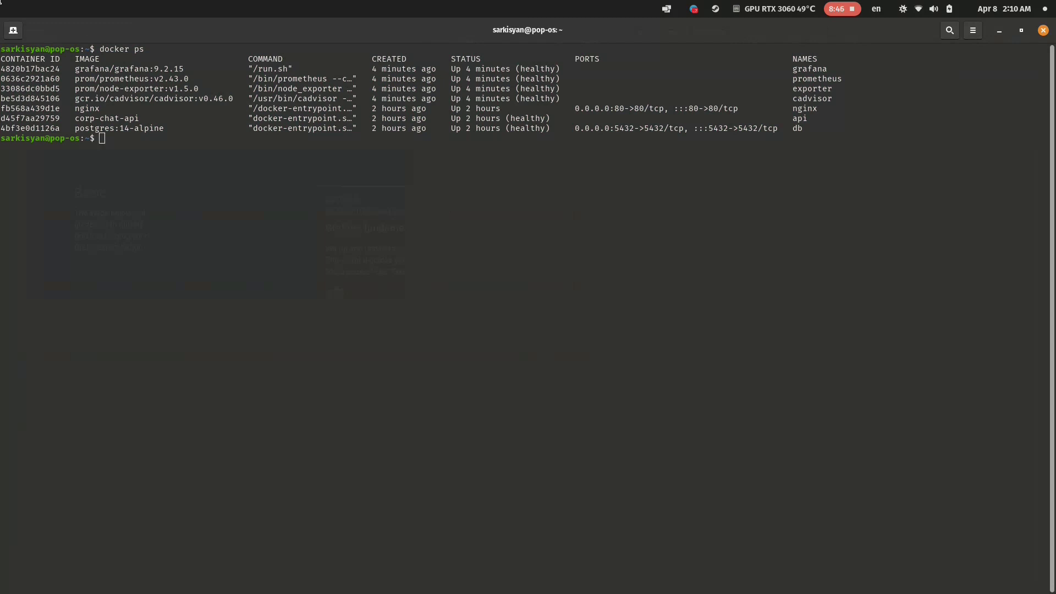
mouse_move(1, 1)
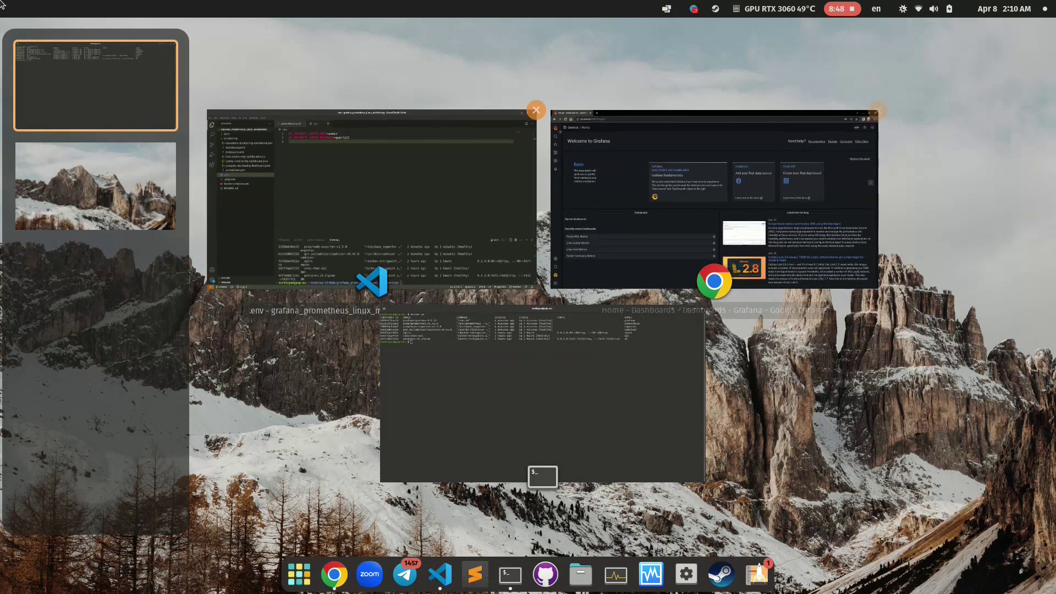
Return to Grafana and open Docker Containers Metrics from the Dashboards browse list.
key(Return)
key(shift+Tab)
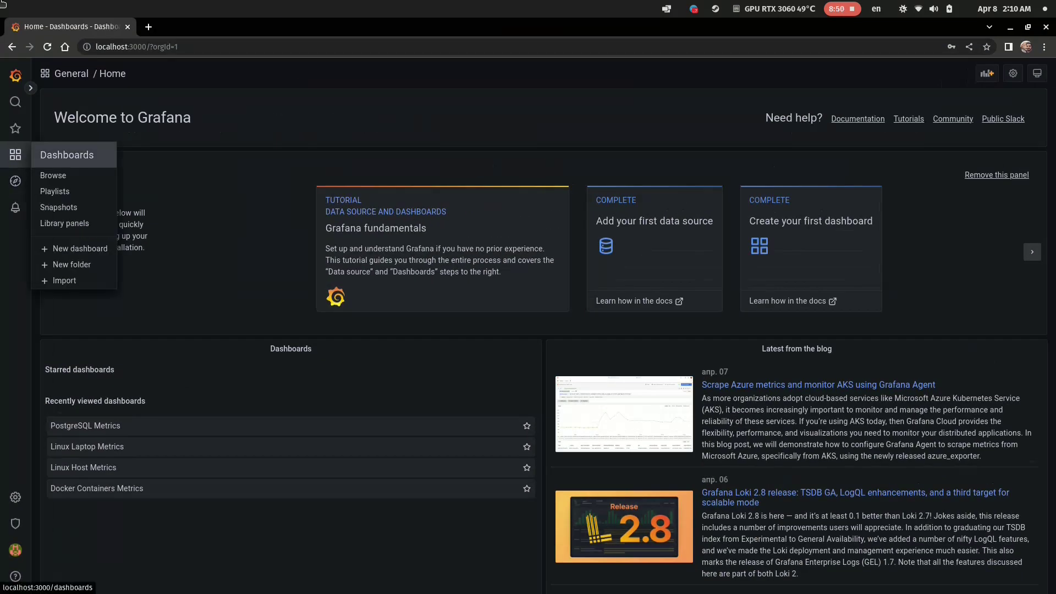
key(Down)
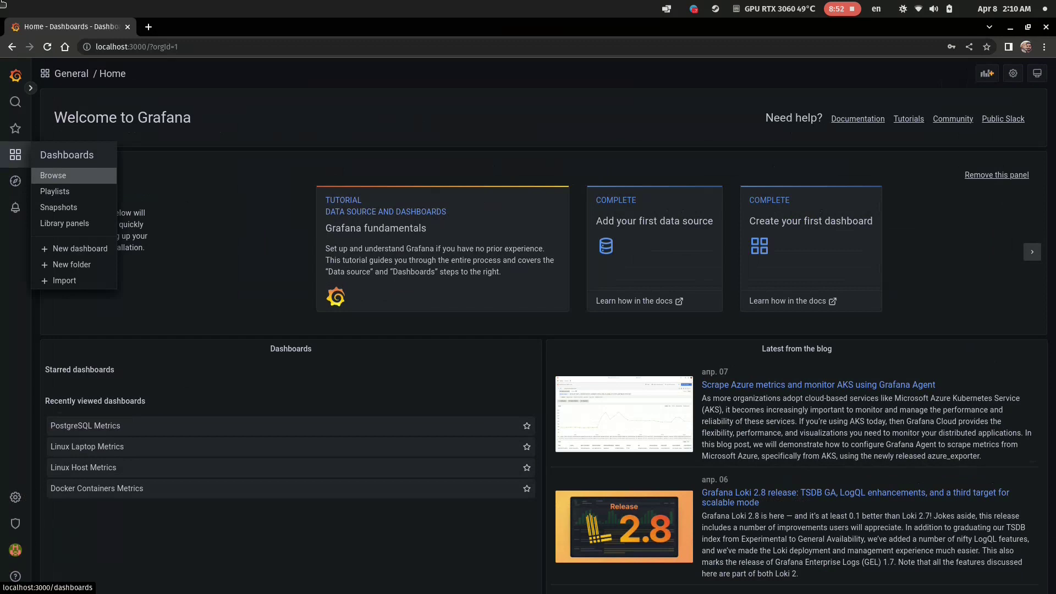
key(Return)
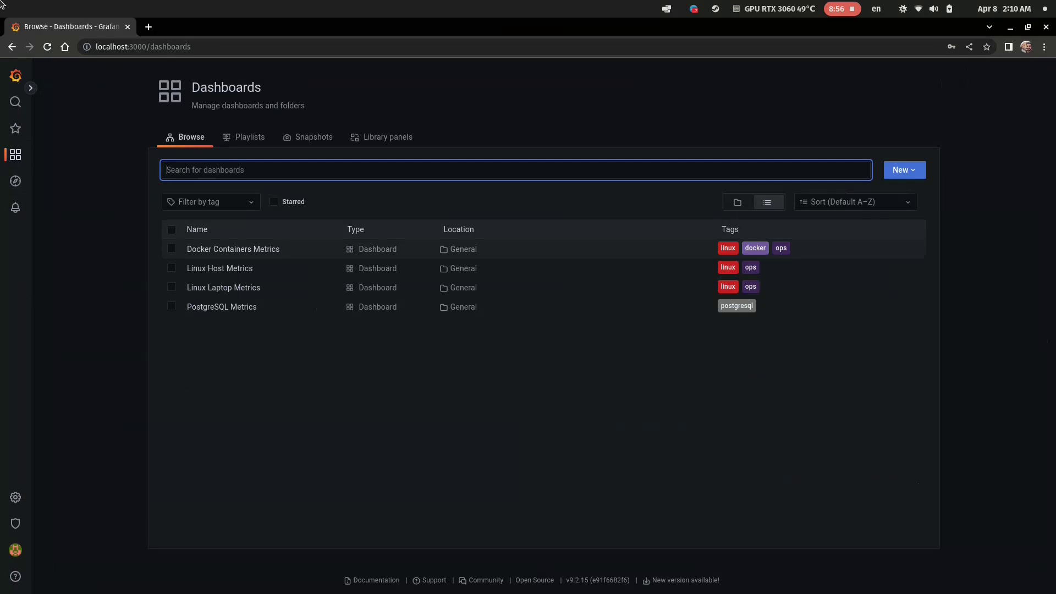
key(Down)
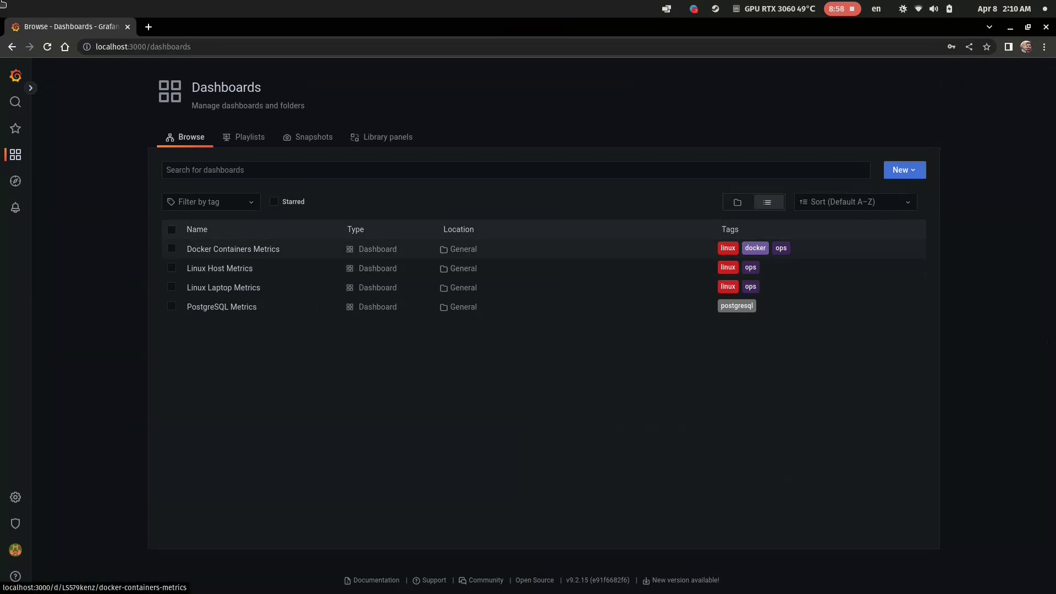
key(Return)
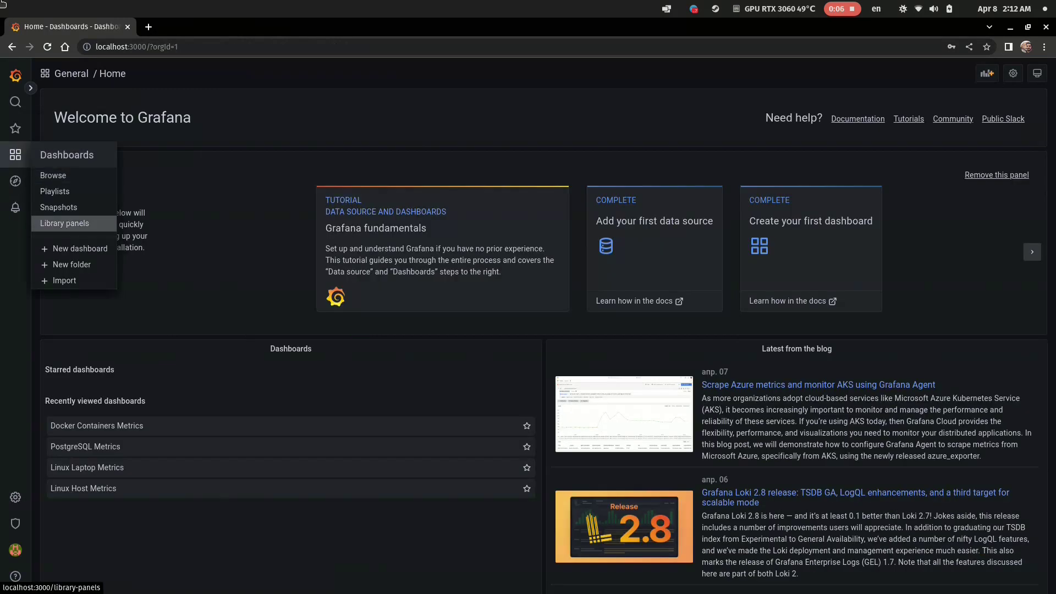
key(Down)
key(Down)
key(Down)
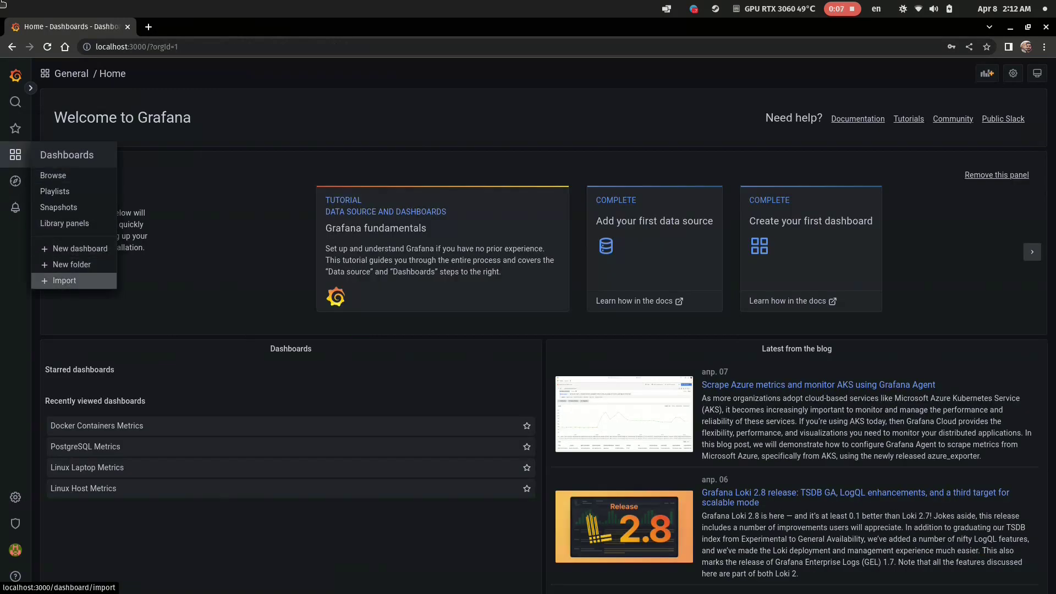
Open Grafana's dashboard import page and find Node Exporter Full (ID 1860) on grafana.com.
key(Return)
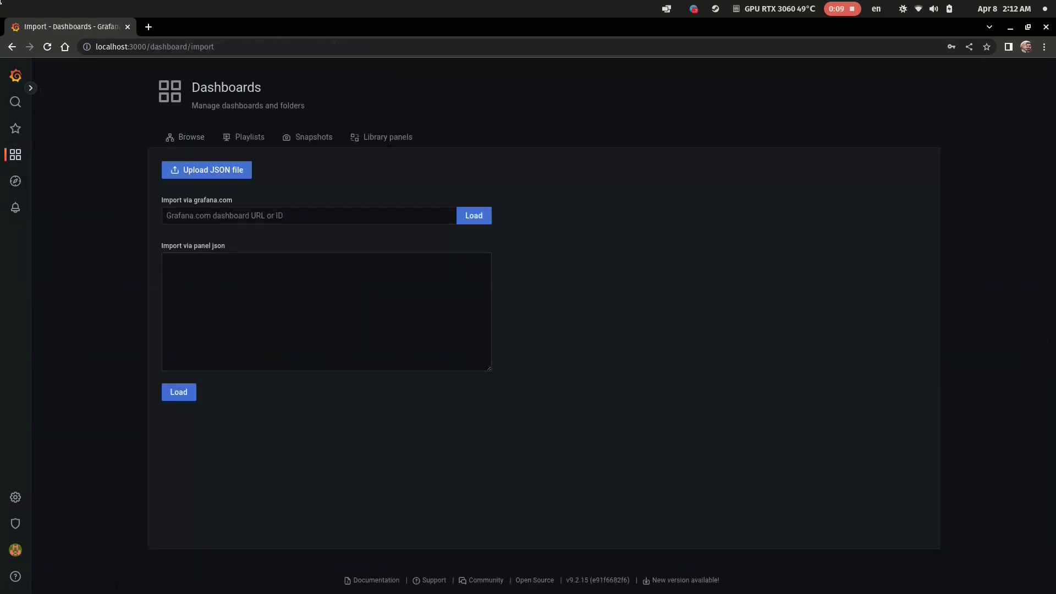
key(ctrl+t)
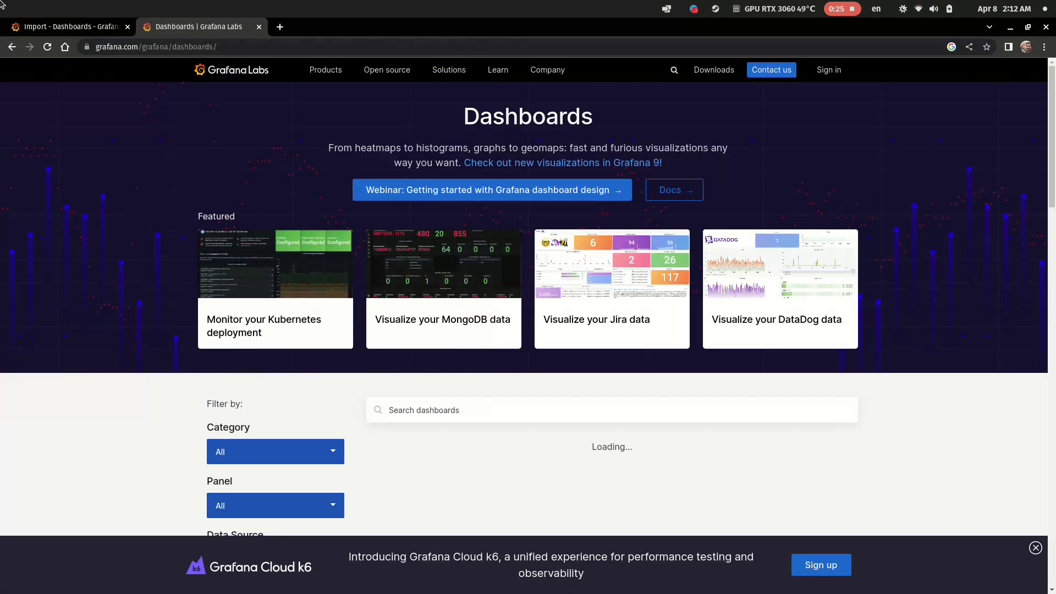
scroll(418, 322, down, 4)
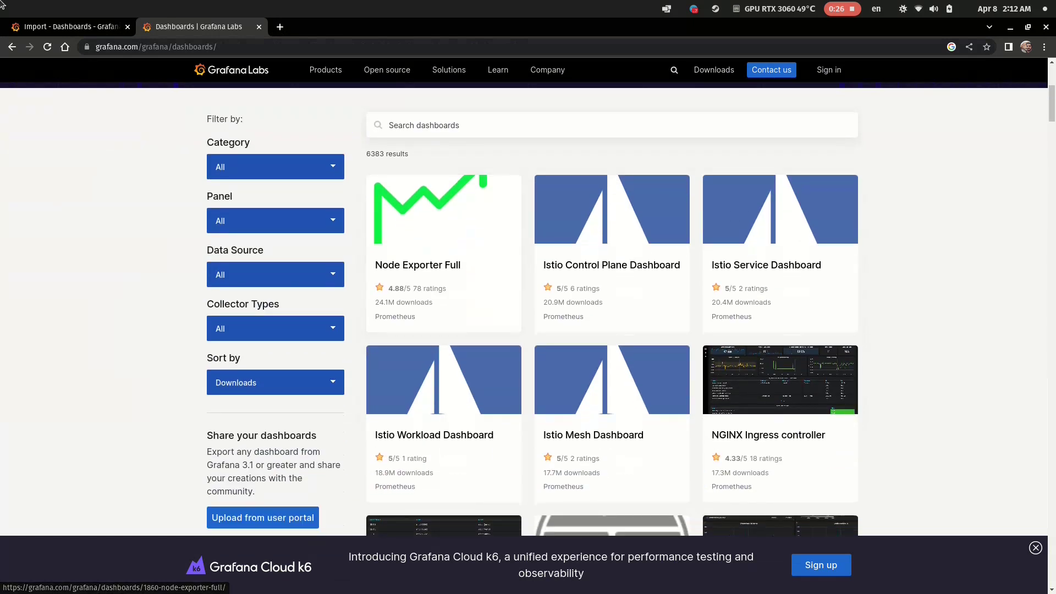
click(418, 322)
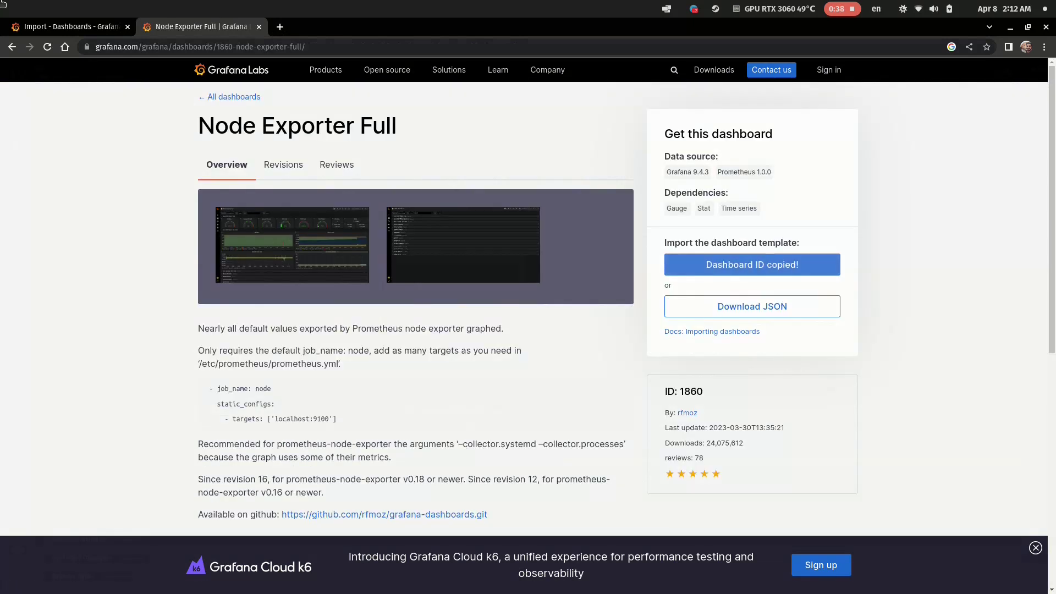
key(ctrl+shift+Tab)
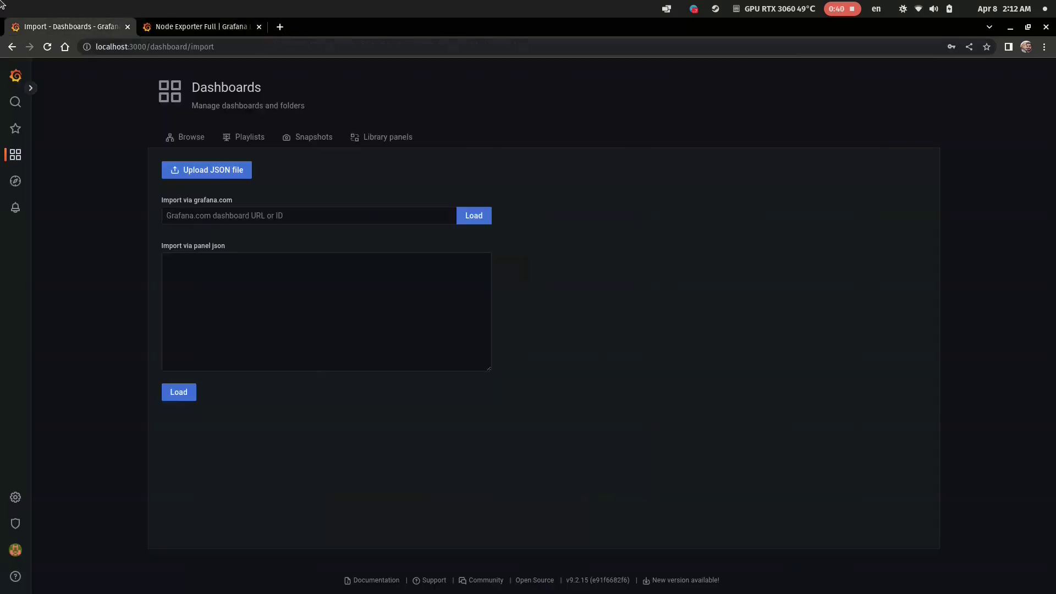
Import dashboard ID 1860, Node Exporter Full, with Prometheus as its data source.
click(167, 216)
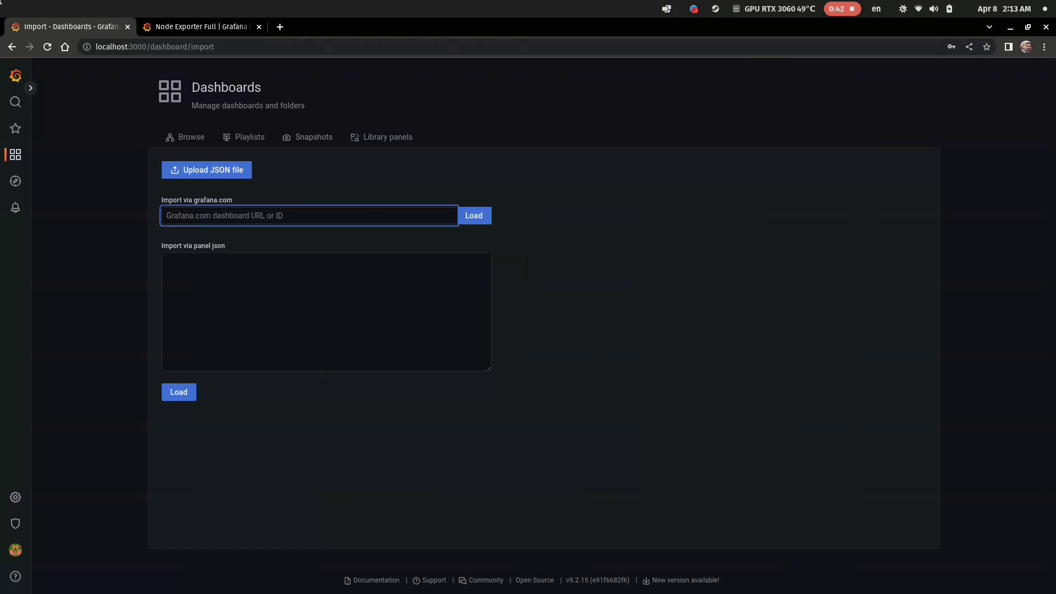
text(1860)
key(Return)
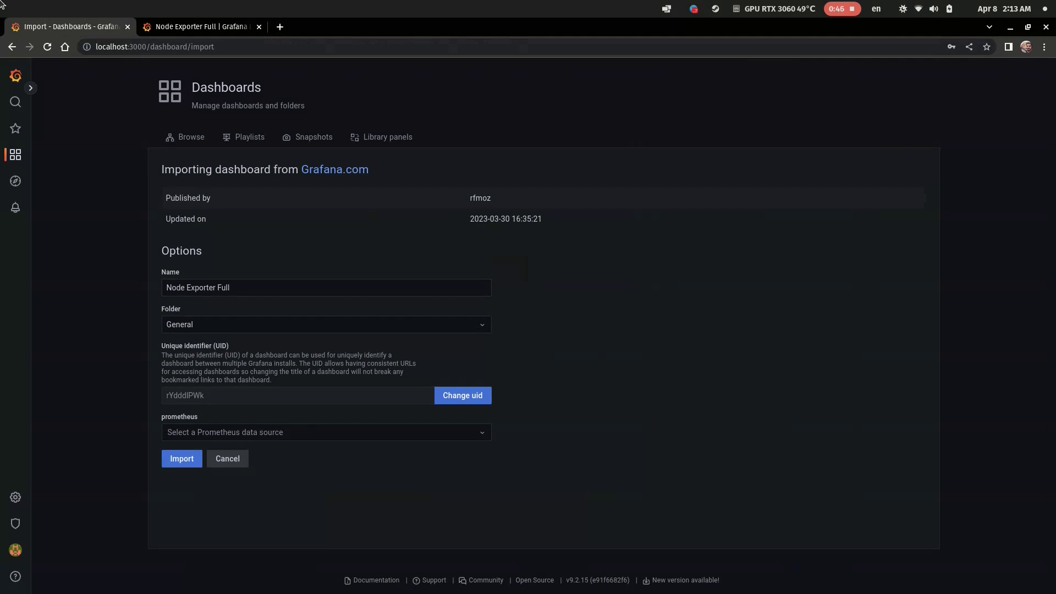
key(Tab)
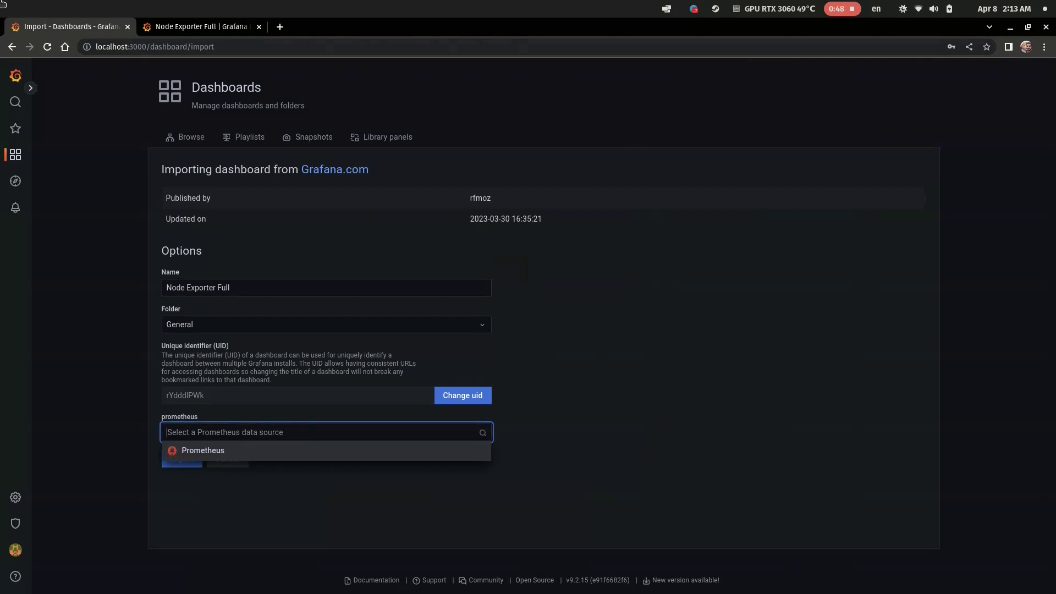
key(Return)
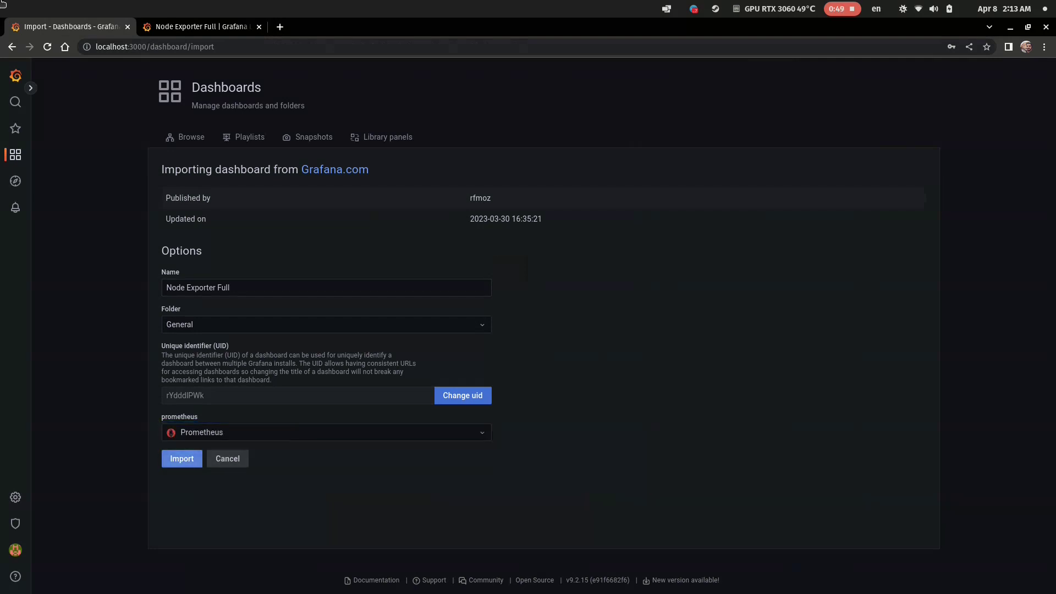
key(Return)
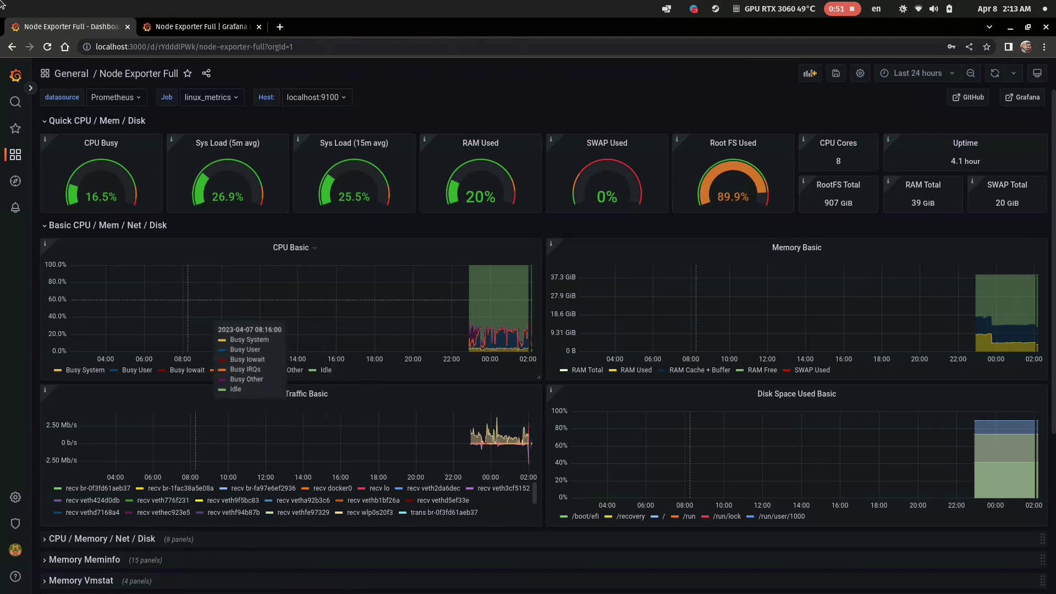
Expand the CPU / Memory / Net / Disk and Memory Meminfo rows of Node Exporter Full.
scroll(300, 330, down, 4)
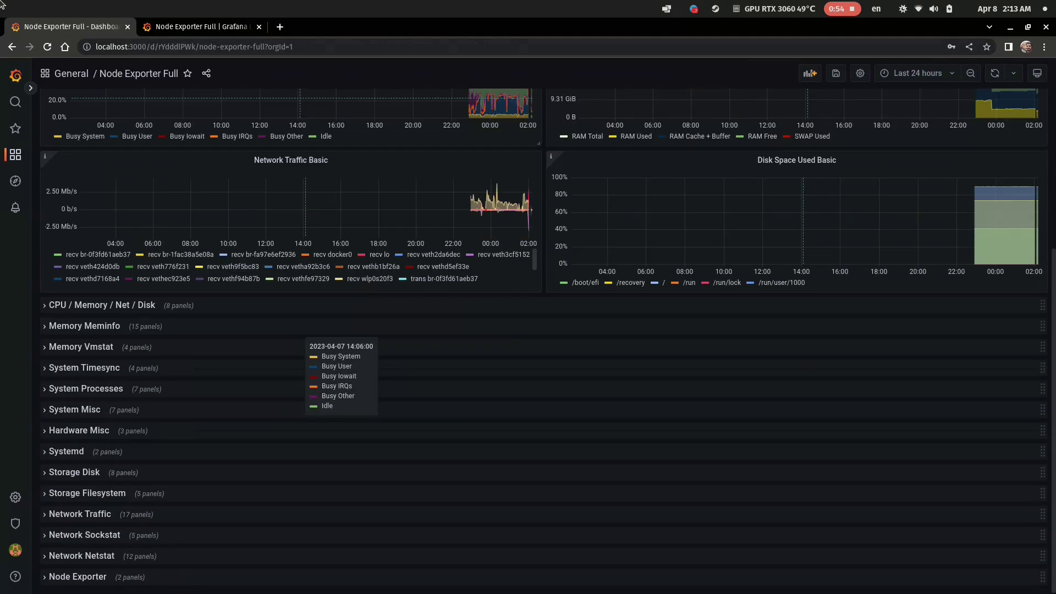
click(102, 305)
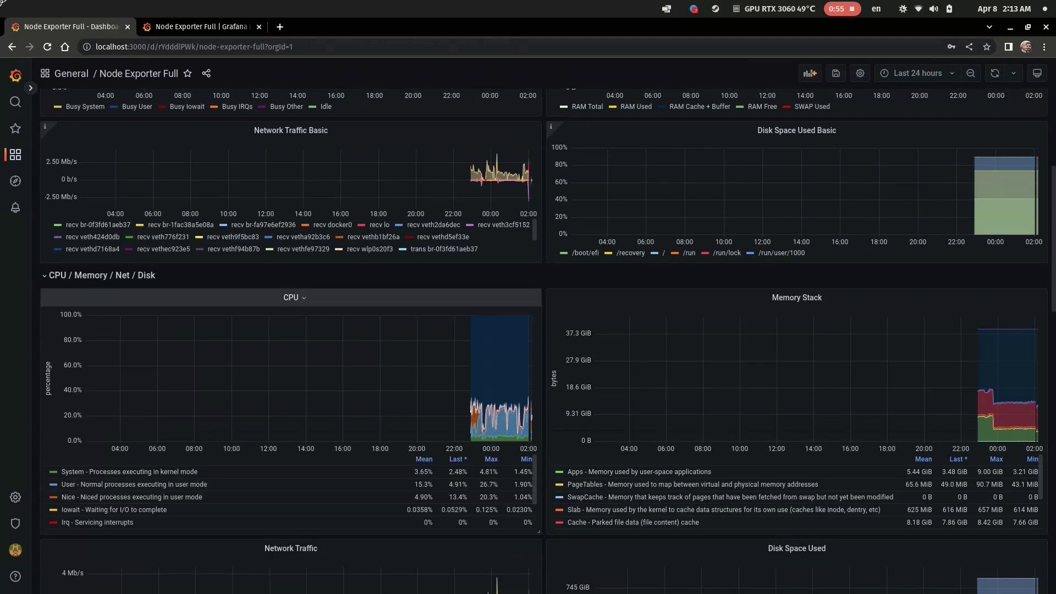
scroll(770, 385, down, 8)
scroll(771, 385, down, 9)
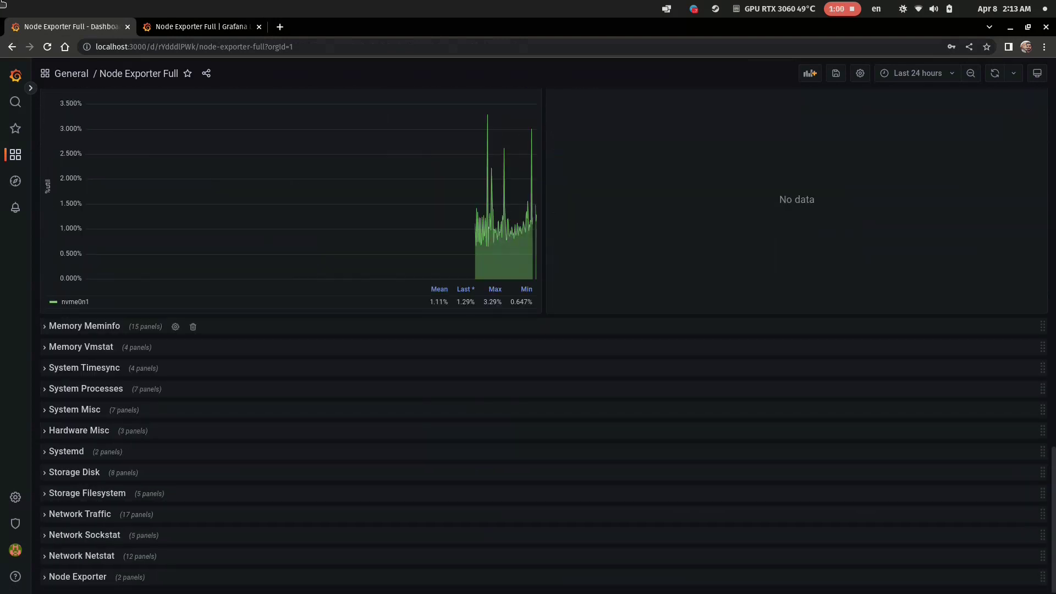
click(84, 326)
Expand the Memory Vmstat and Network Traffic rows and review their graphs.
scroll(473, 386, down, 6)
scroll(473, 386, down, 20)
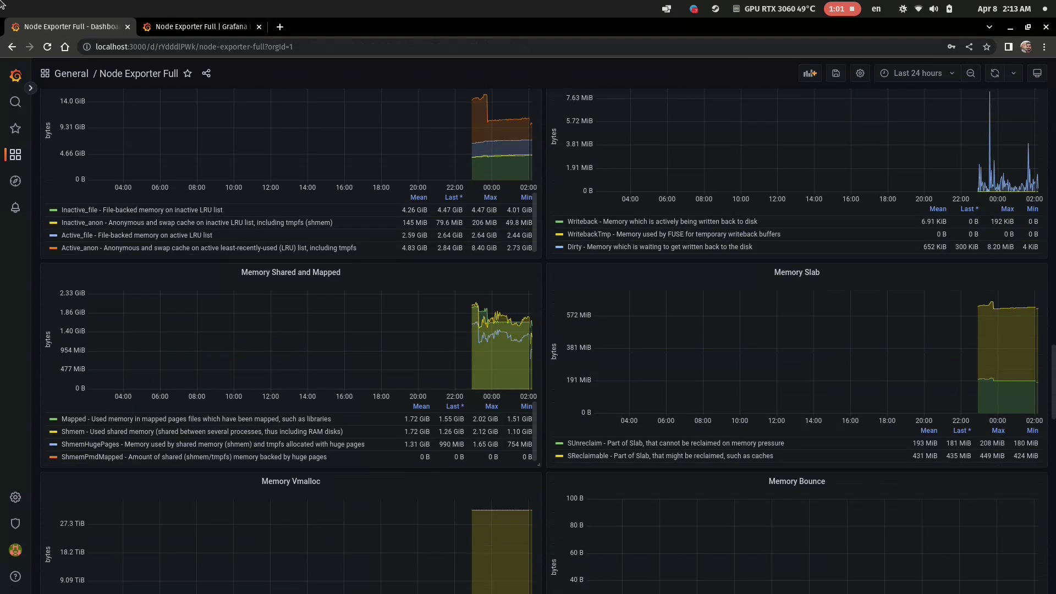
scroll(473, 385, down, 4)
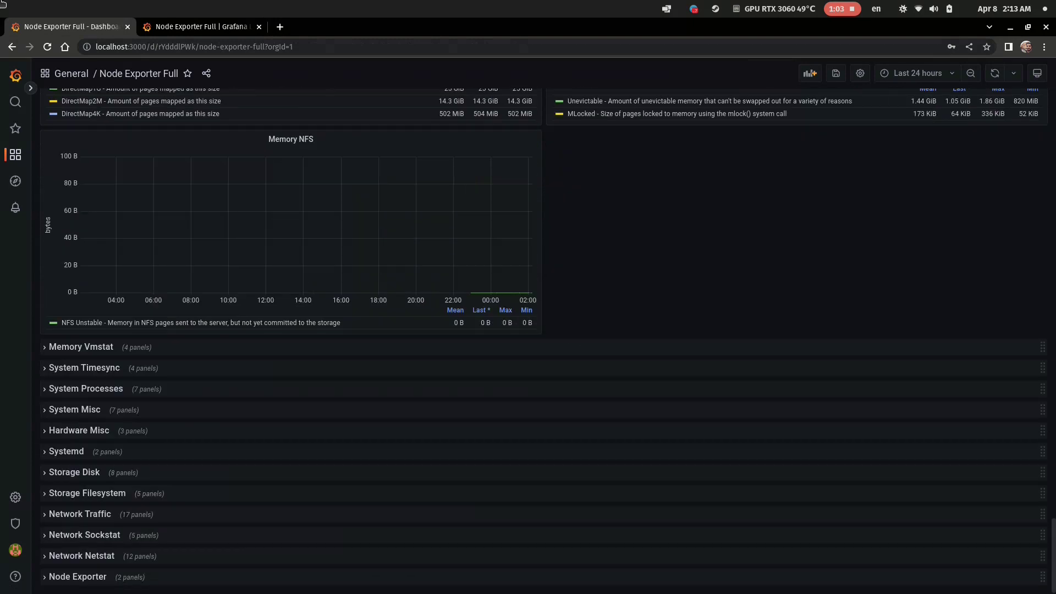
click(81, 348)
scroll(81, 347, down, 1)
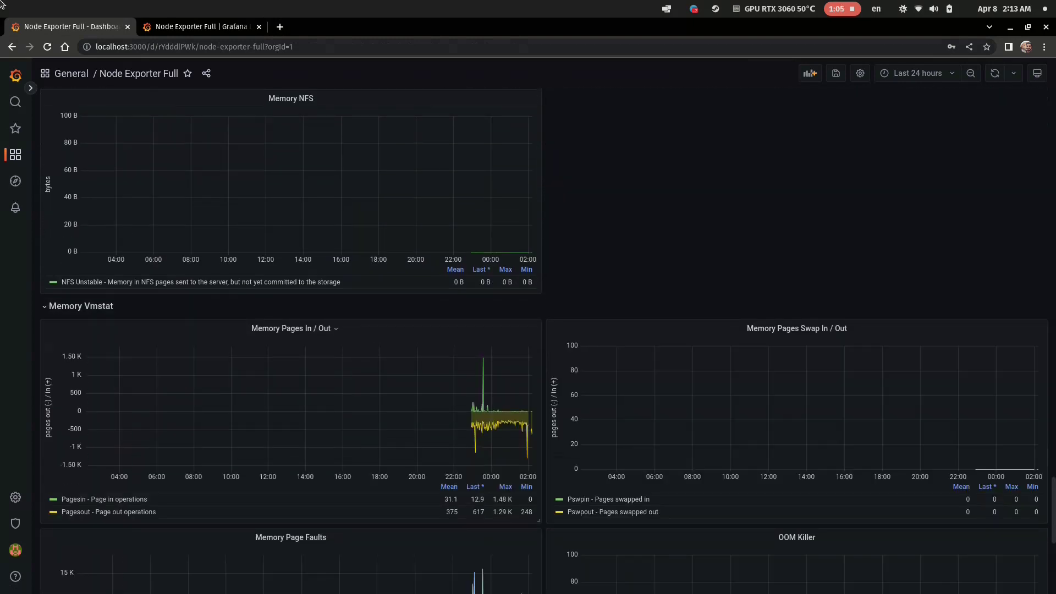
scroll(368, 381, down, 6)
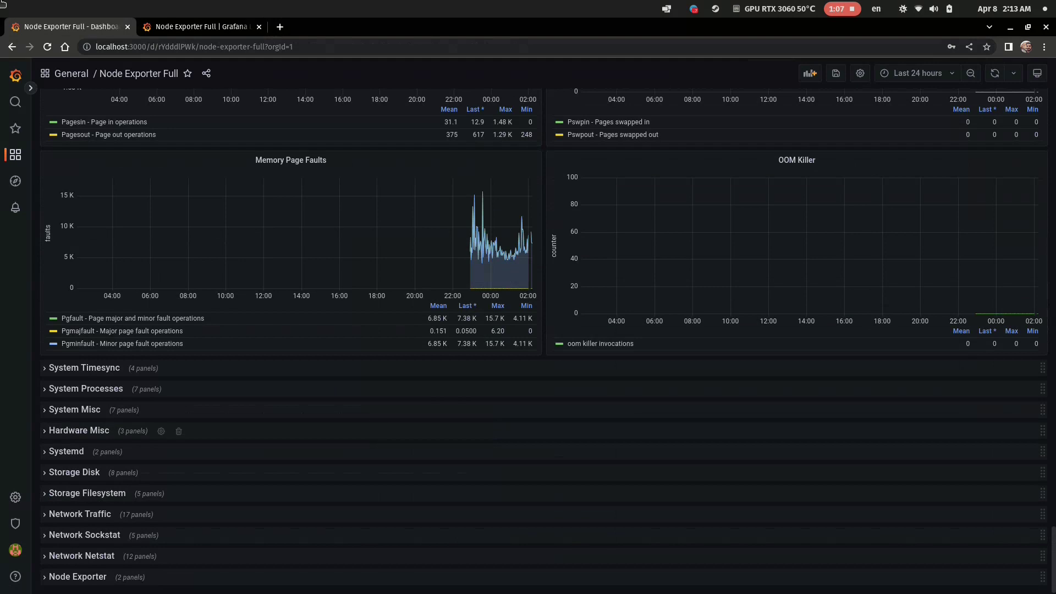
click(80, 514)
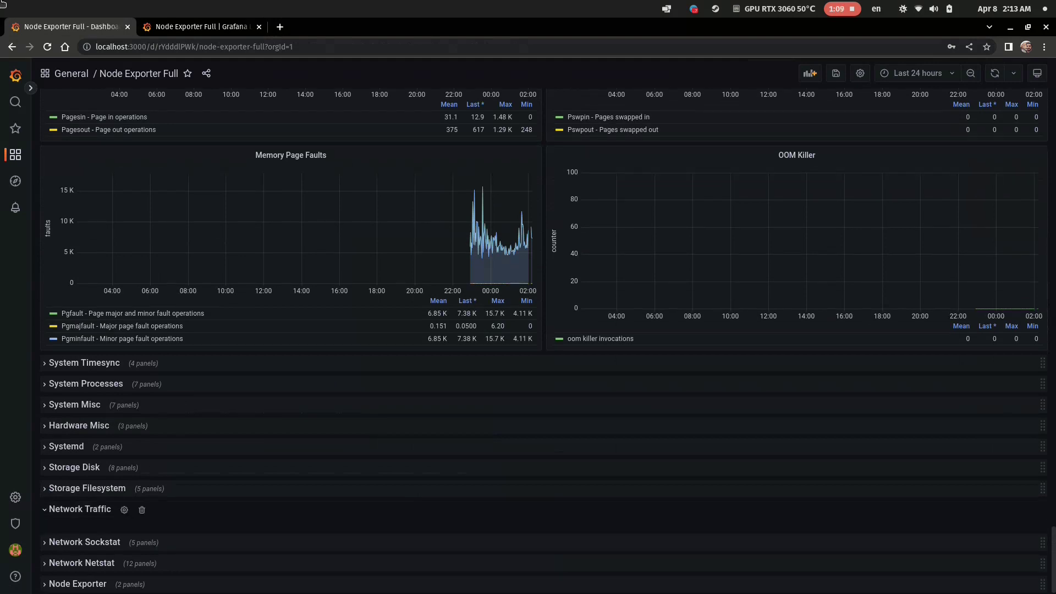
scroll(80, 514, down, 8)
scroll(528, 341, down, 18)
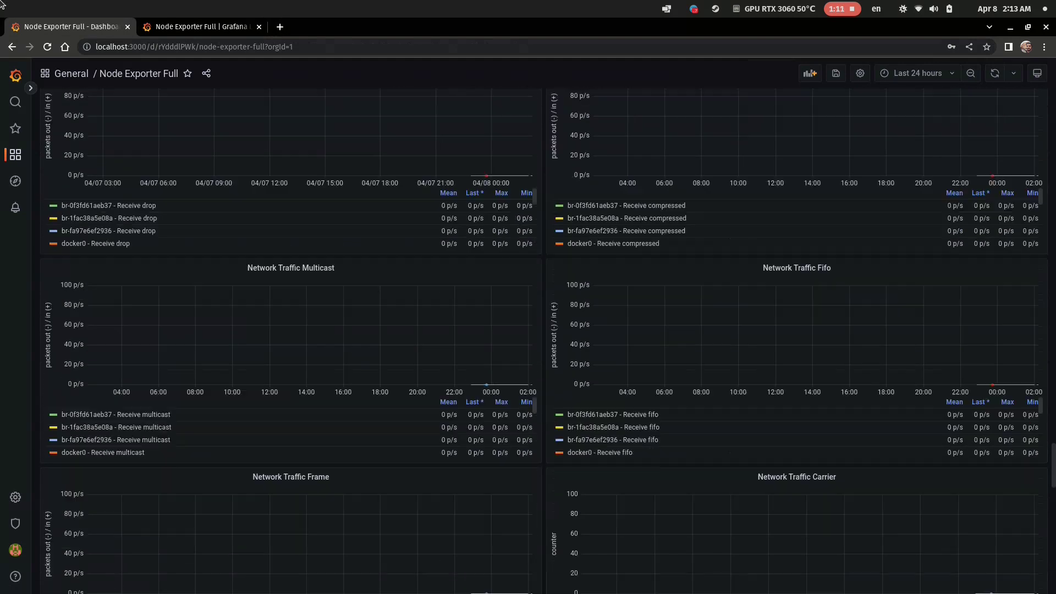
scroll(529, 341, down, 11)
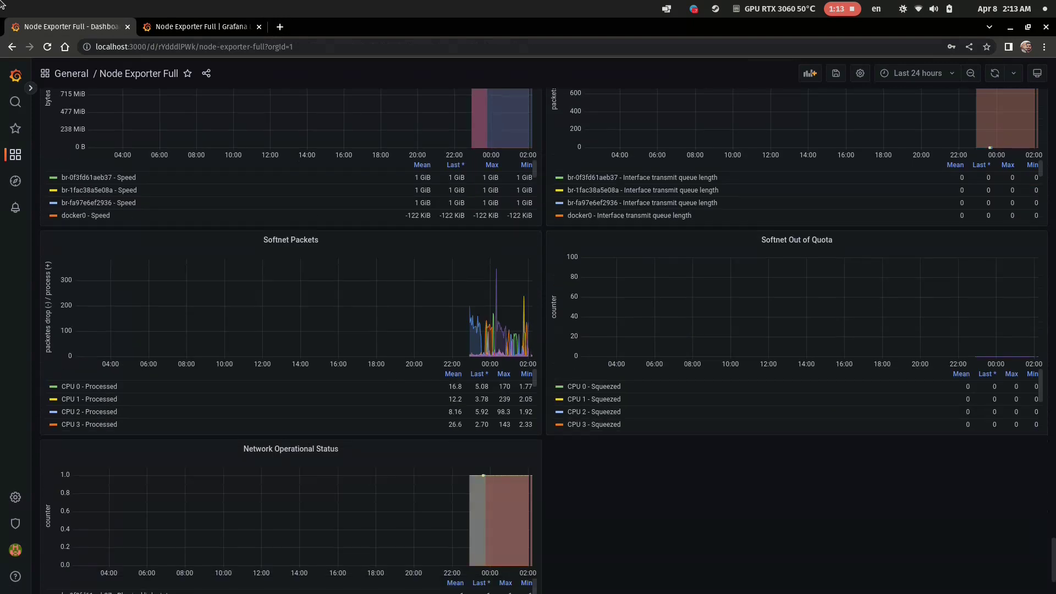